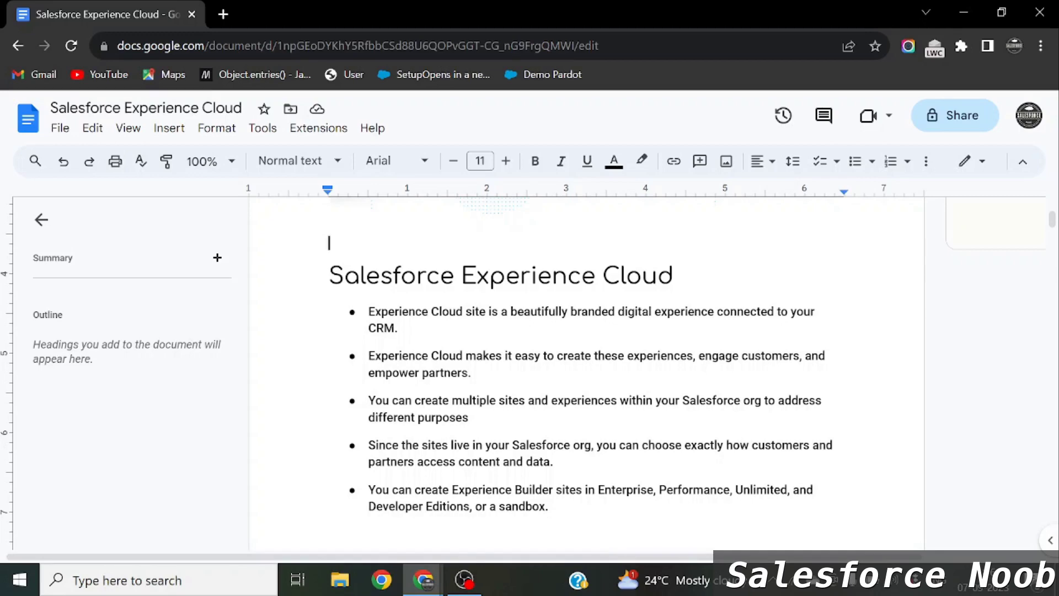
Step: Switch to the Salesforce Setup home page in the other browser window
{"action": "key", "text": "alt+Tab"}
{"action": "key", "text": "alt+Tab"}
{"action": "key", "text": "Tab"}
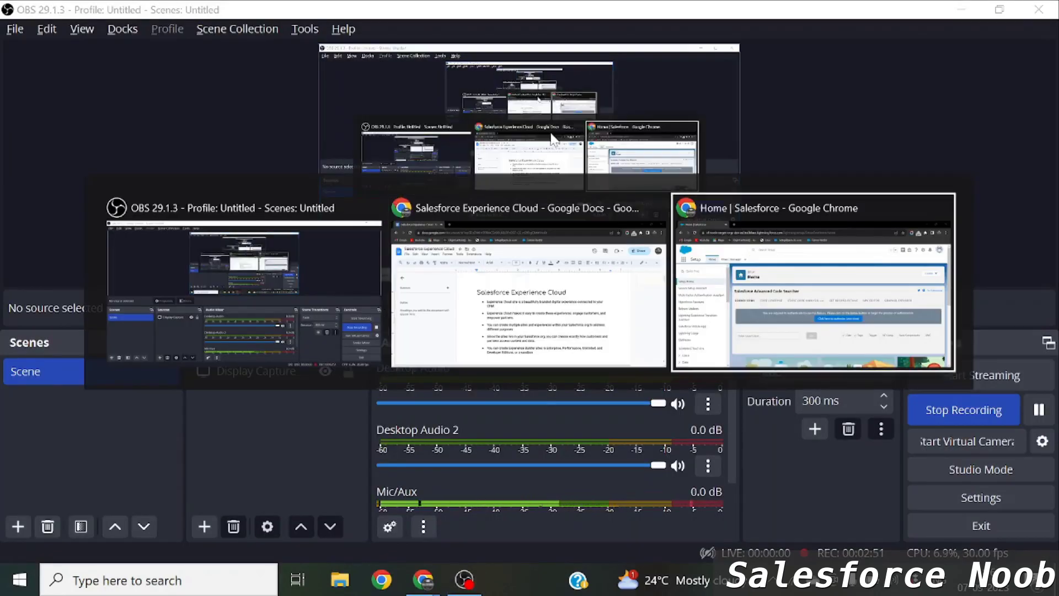
{"action": "left_click", "coordinate": [315, 141]}
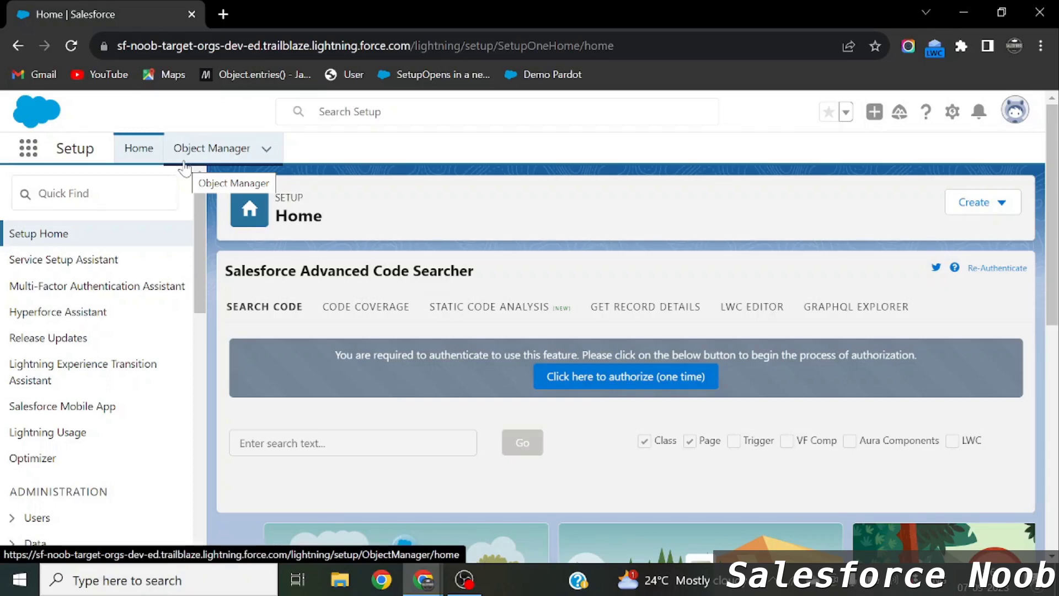
Step: Return to the Salesforce Experience Cloud document in Google Docs
{"action": "key", "text": "alt+Tab"}
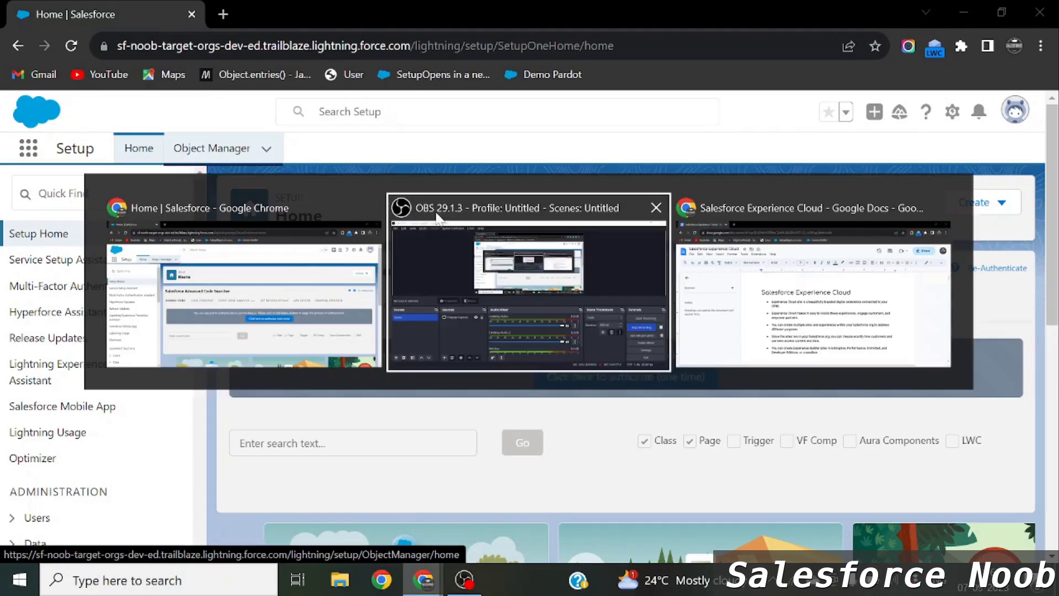
{"action": "key", "text": "alt+Tab"}
{"action": "key", "text": "Tab"}
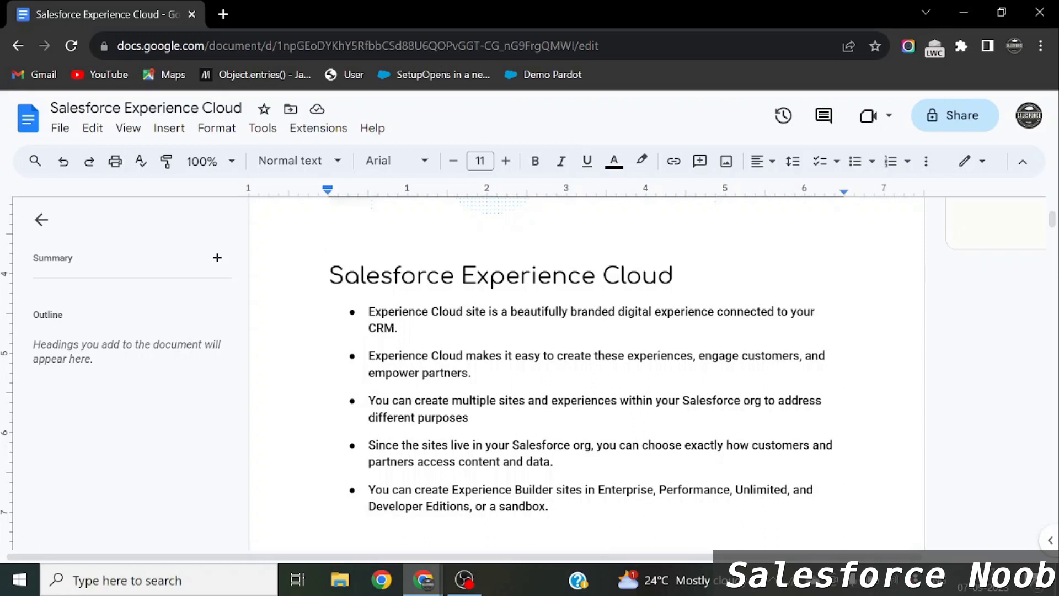
{"action": "left_click", "coordinate": [388, 401]}
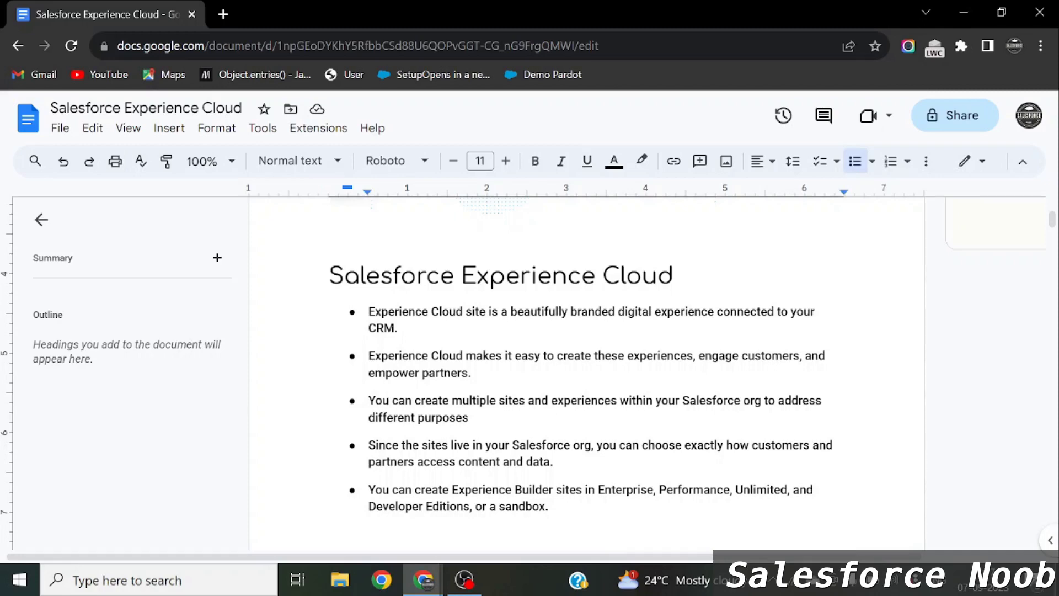
{"action": "key", "text": "alt+Tab"}
{"action": "key", "text": "alt+Tab"}
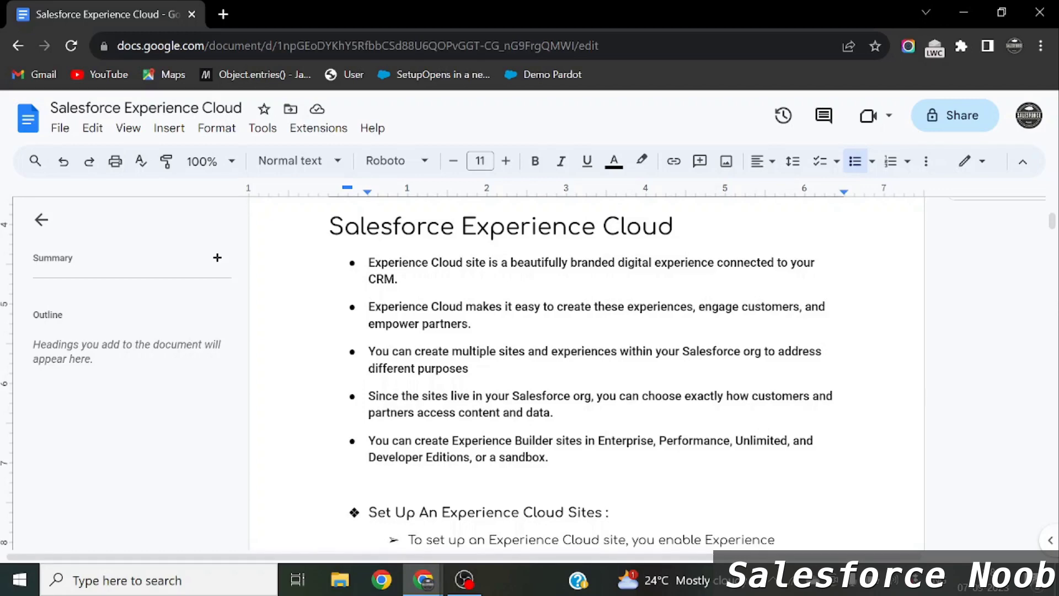
Step: Read the Experience Cloud overview bullets, including the supported editions, and the first instructions for setting up Experience Cloud sites
{"action": "scroll", "coordinate": [529, 370], "scroll_direction": "down", "scroll_amount": 2}
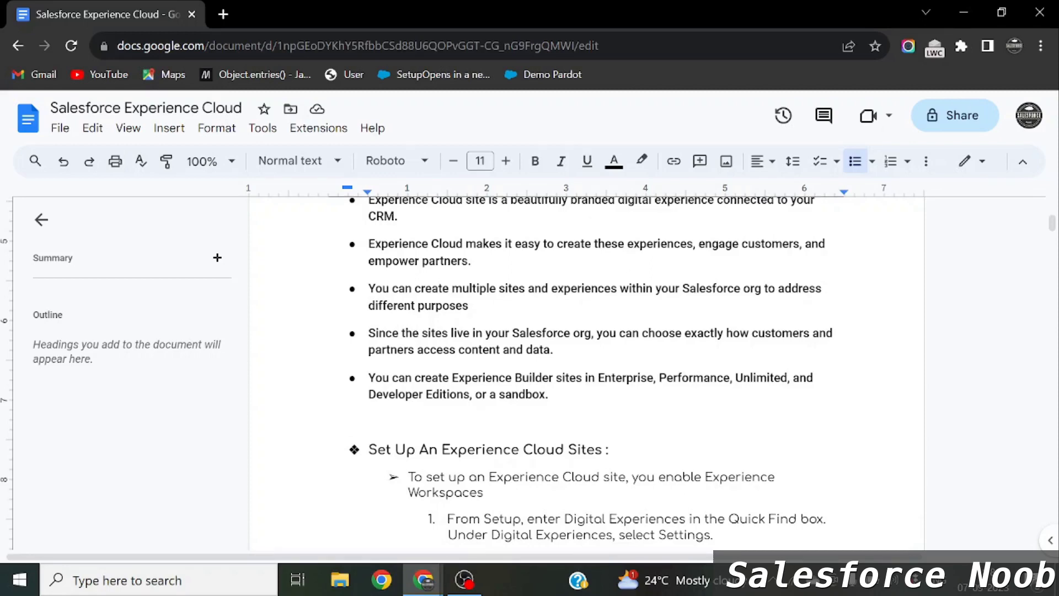
{"action": "left_click", "coordinate": [413, 394]}
{"action": "double_click", "coordinate": [397, 394]}
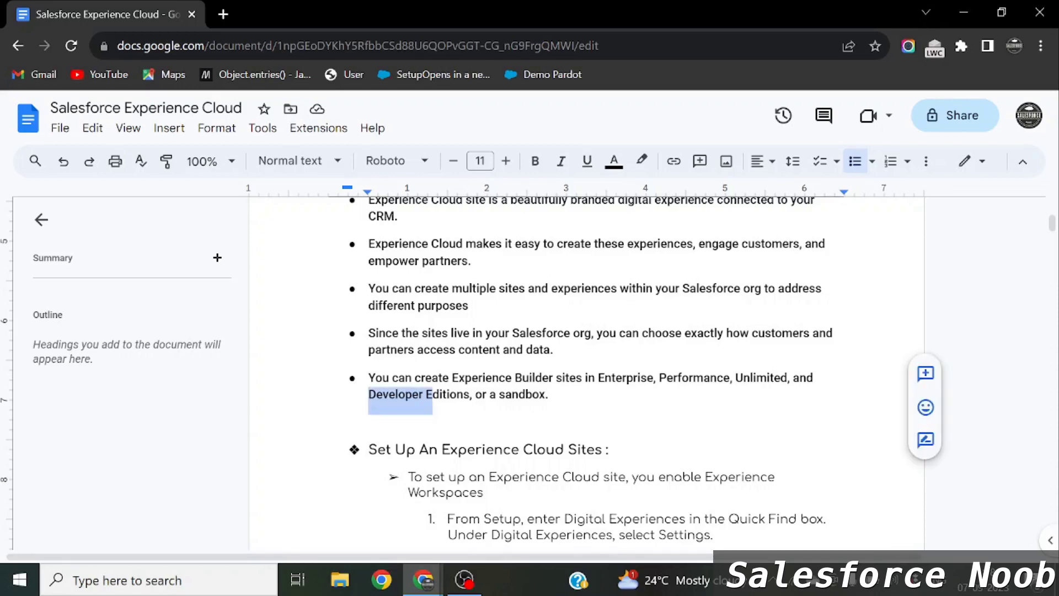
{"action": "left_click_drag", "start_coordinate": [470, 394], "coordinate": [368, 394]}
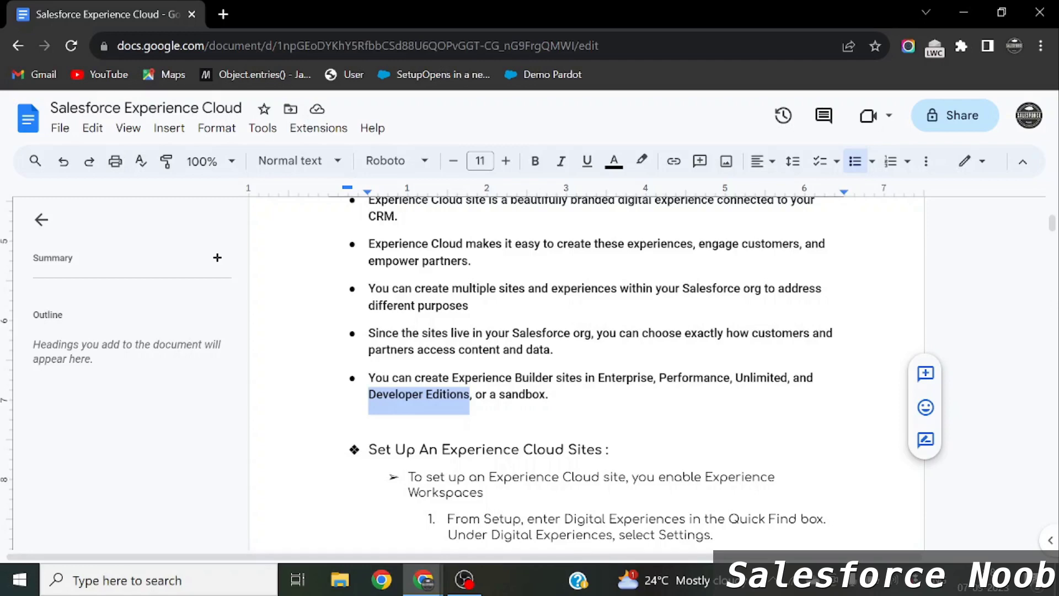
{"action": "left_click", "coordinate": [554, 377]}
{"action": "scroll", "coordinate": [555, 378], "scroll_direction": "up", "scroll_amount": 3}
{"action": "left_click_drag", "start_coordinate": [368, 277], "coordinate": [605, 455]}
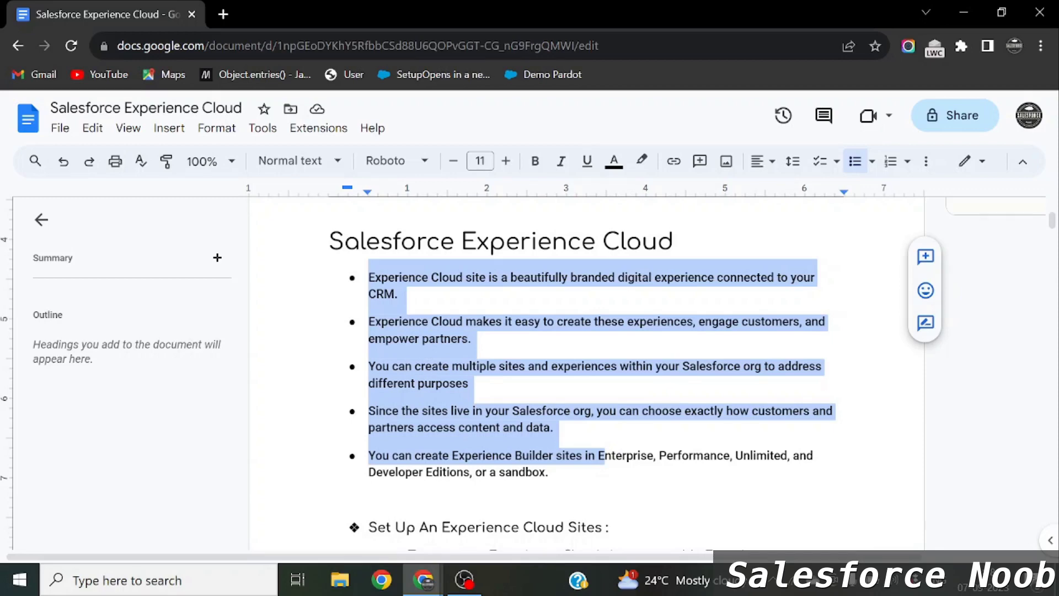
{"action": "left_click", "coordinate": [549, 472]}
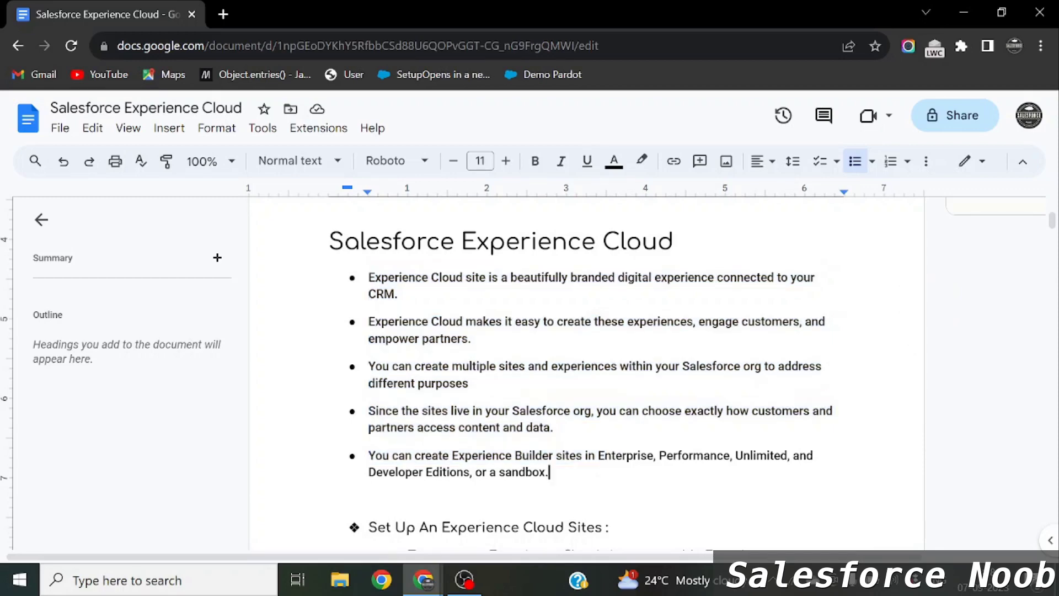
{"action": "scroll", "coordinate": [551, 358], "scroll_direction": "down", "scroll_amount": 2}
{"action": "scroll", "coordinate": [551, 359], "scroll_direction": "down", "scroll_amount": 1}
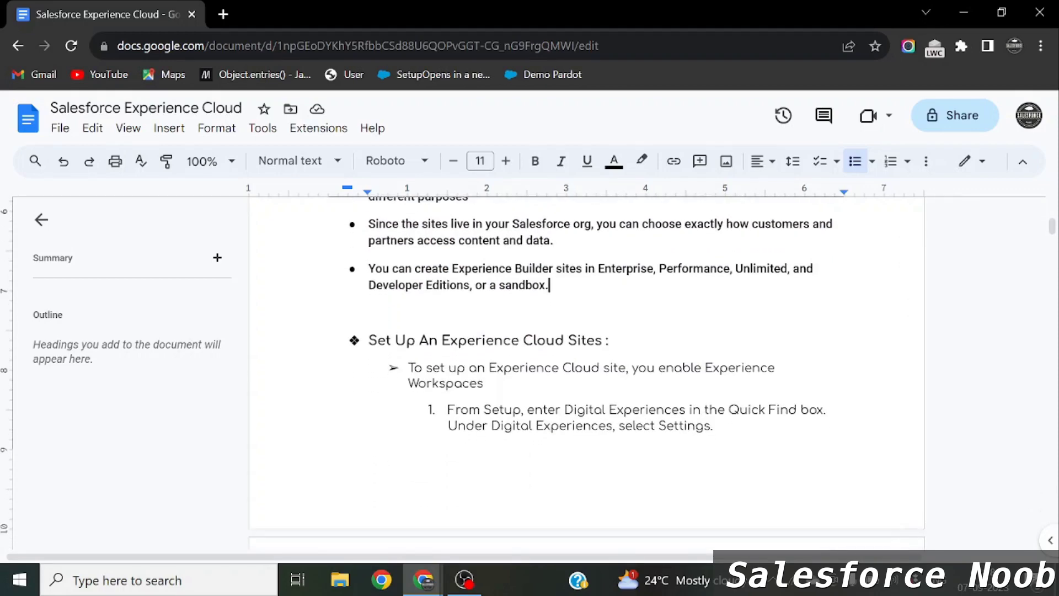
{"action": "scroll", "coordinate": [551, 359], "scroll_direction": "down", "scroll_amount": 1}
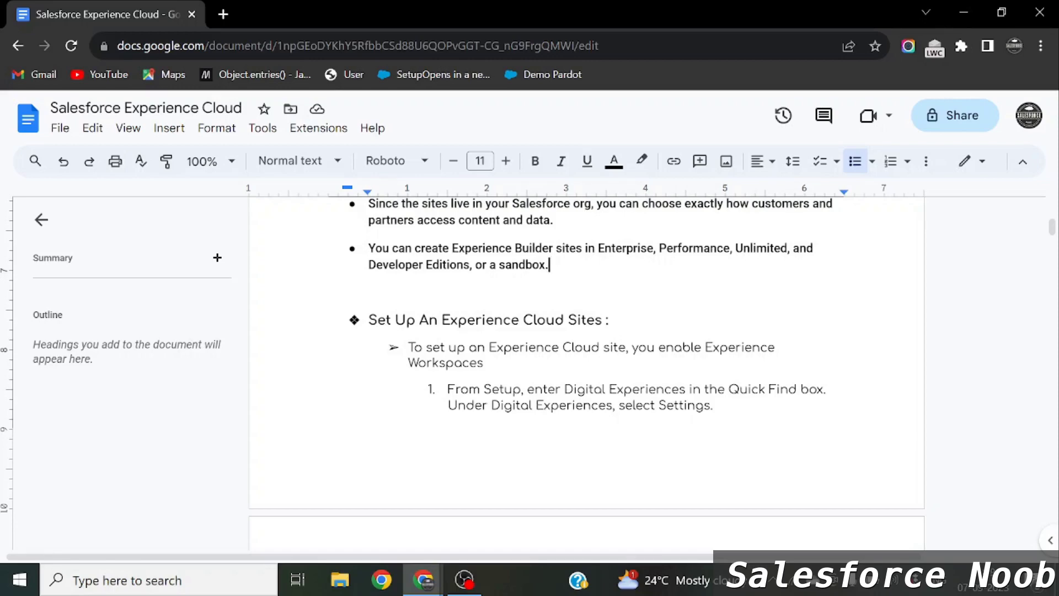
{"action": "scroll", "coordinate": [584, 353], "scroll_direction": "down", "scroll_amount": 1}
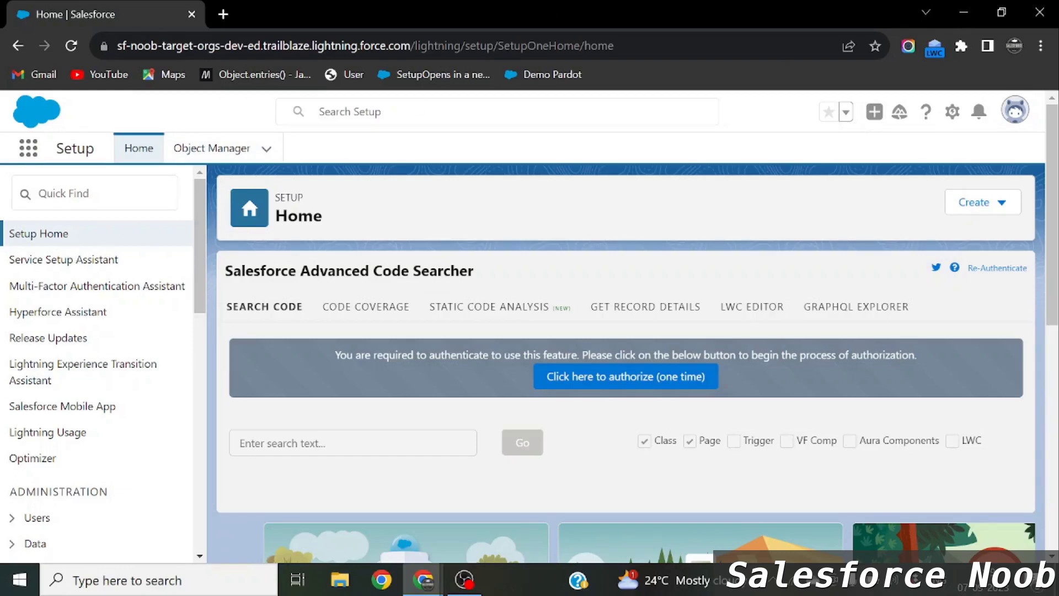
Step: In Salesforce Setup, search for "digital" and open the Digital Experiences Settings page
{"action": "left_click", "coordinate": [59, 193]}
{"action": "type", "text": "digital"}
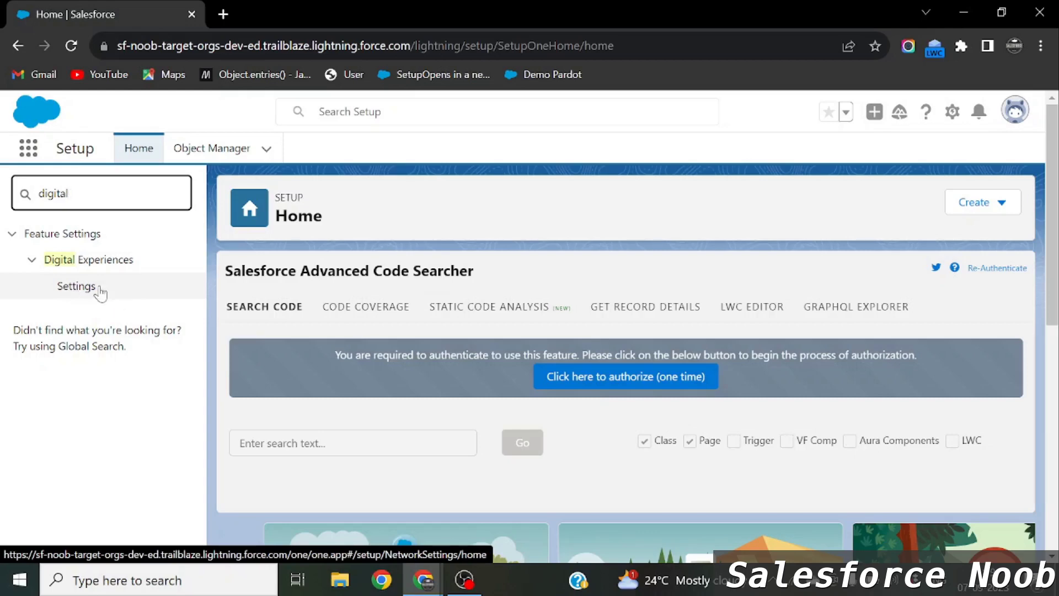
{"action": "left_click", "coordinate": [99, 293]}
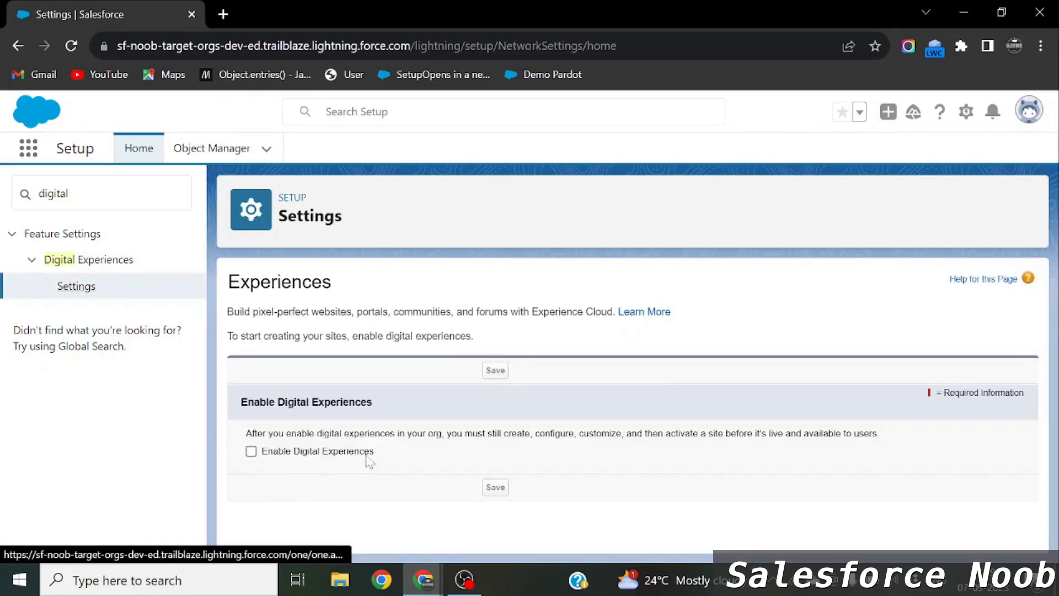
Step: Turn on Enable Digital Experiences, save the setting and confirm registering the domain name
{"action": "left_click", "coordinate": [251, 451]}
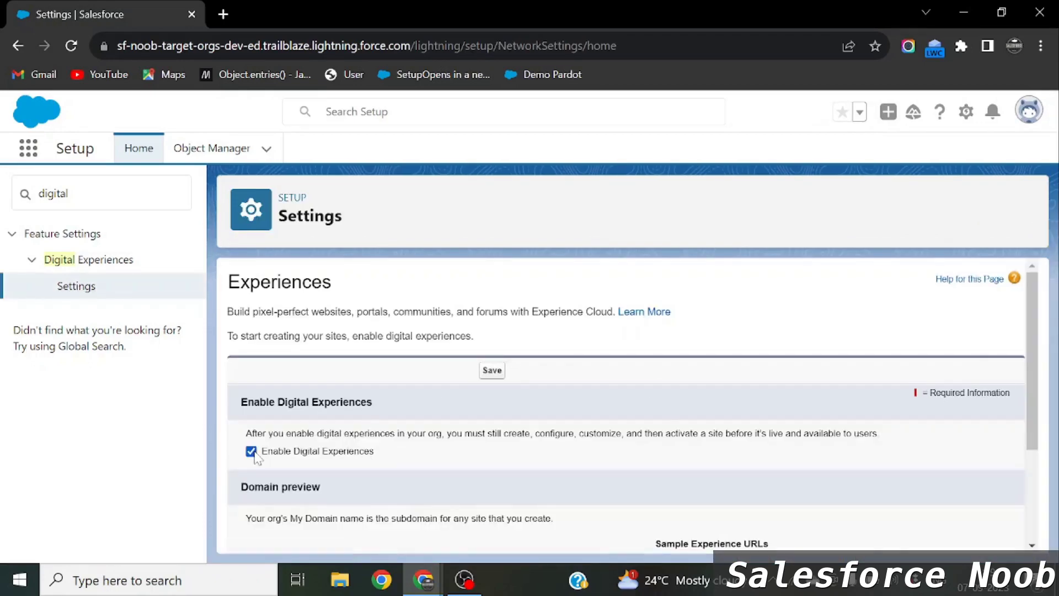
{"action": "scroll", "coordinate": [442, 448], "scroll_direction": "down", "scroll_amount": 3}
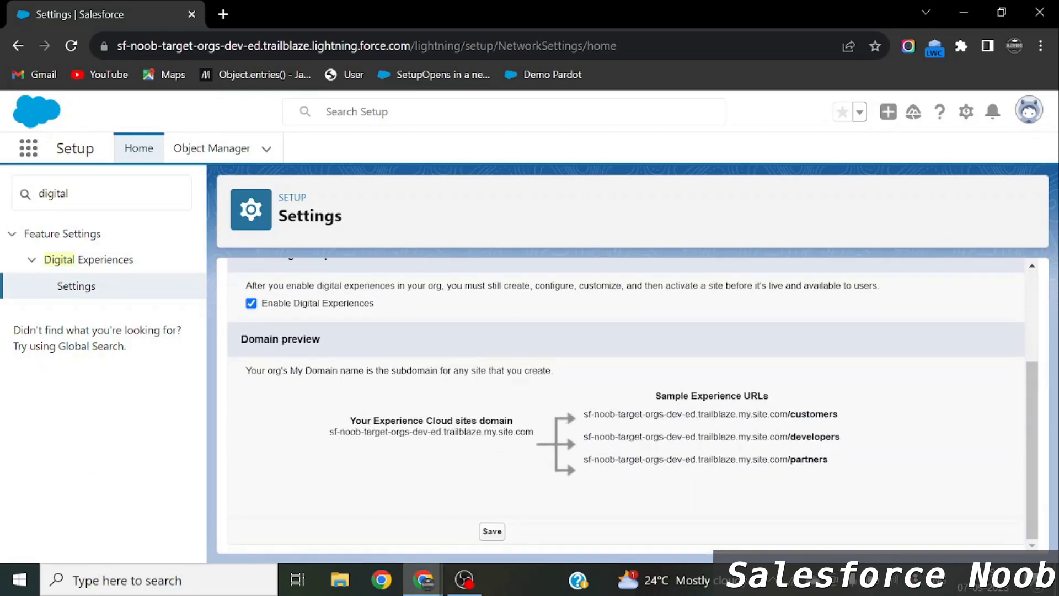
{"action": "scroll", "coordinate": [574, 413], "scroll_direction": "up", "scroll_amount": 3}
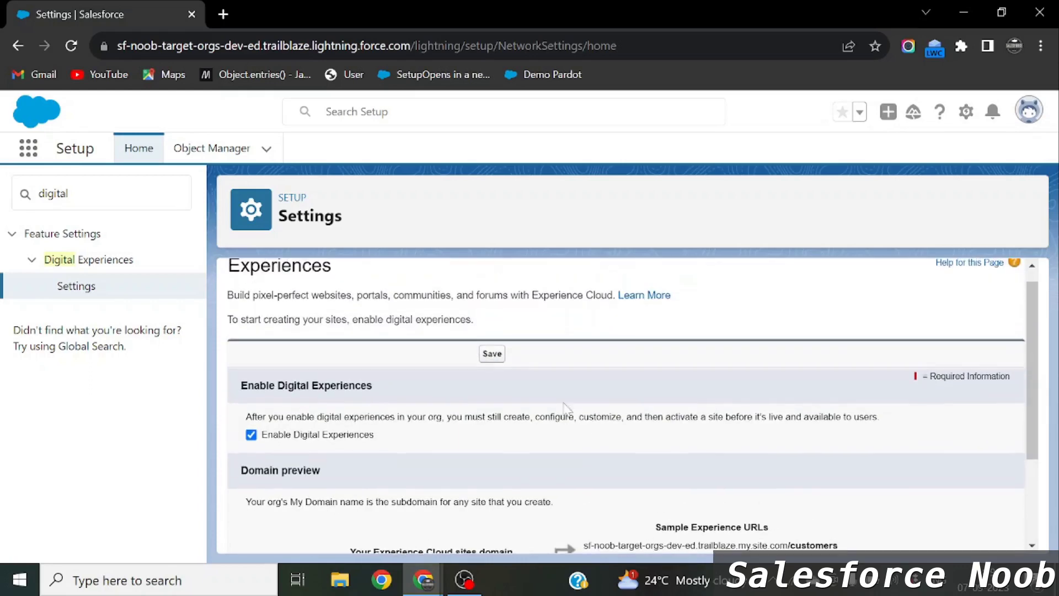
{"action": "left_click", "coordinate": [492, 354]}
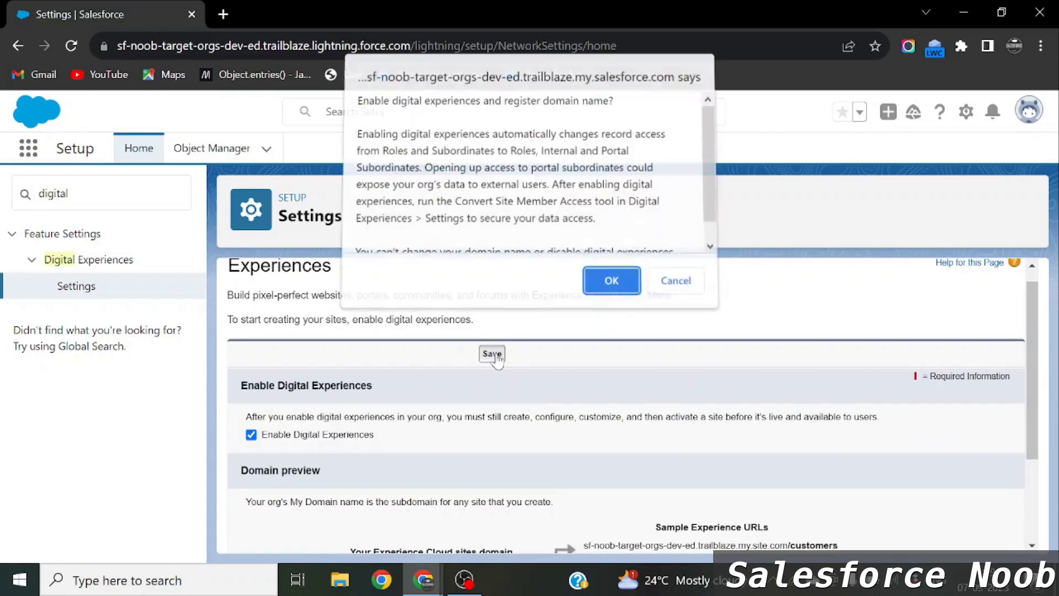
{"action": "left_click", "coordinate": [610, 287]}
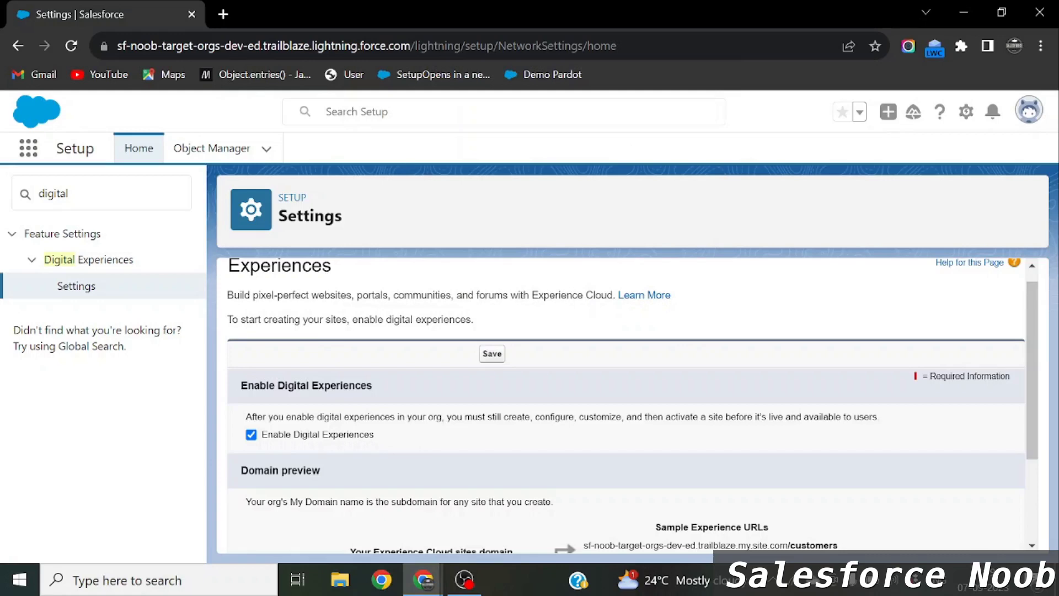
Step: Save the digital experiences settings again and allow the resulting page to open in a new tab
{"action": "scroll", "coordinate": [550, 441], "scroll_direction": "down", "scroll_amount": 3}
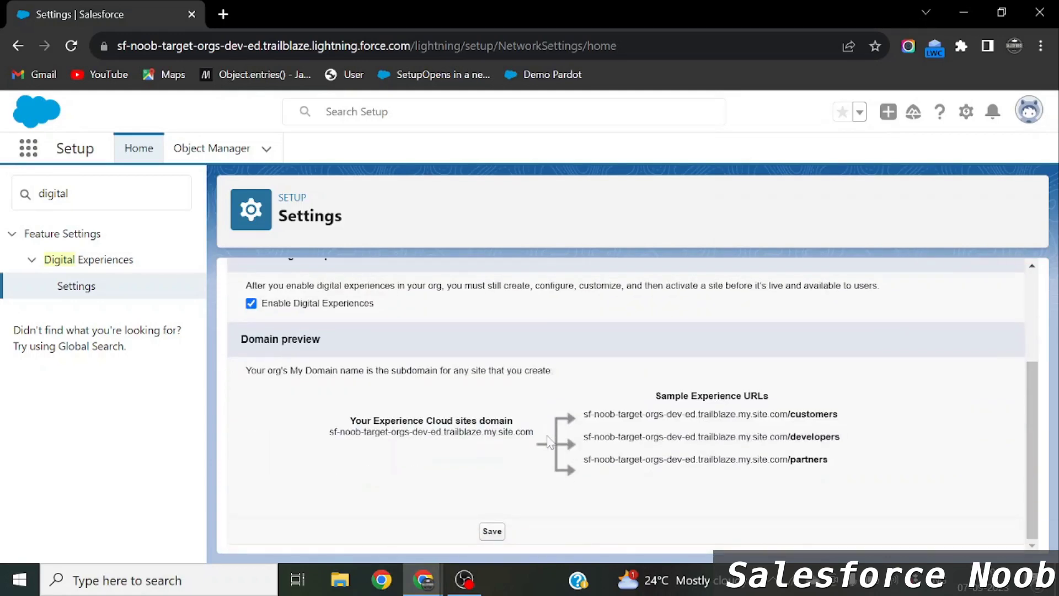
{"action": "scroll", "coordinate": [547, 441], "scroll_direction": "up", "scroll_amount": 2}
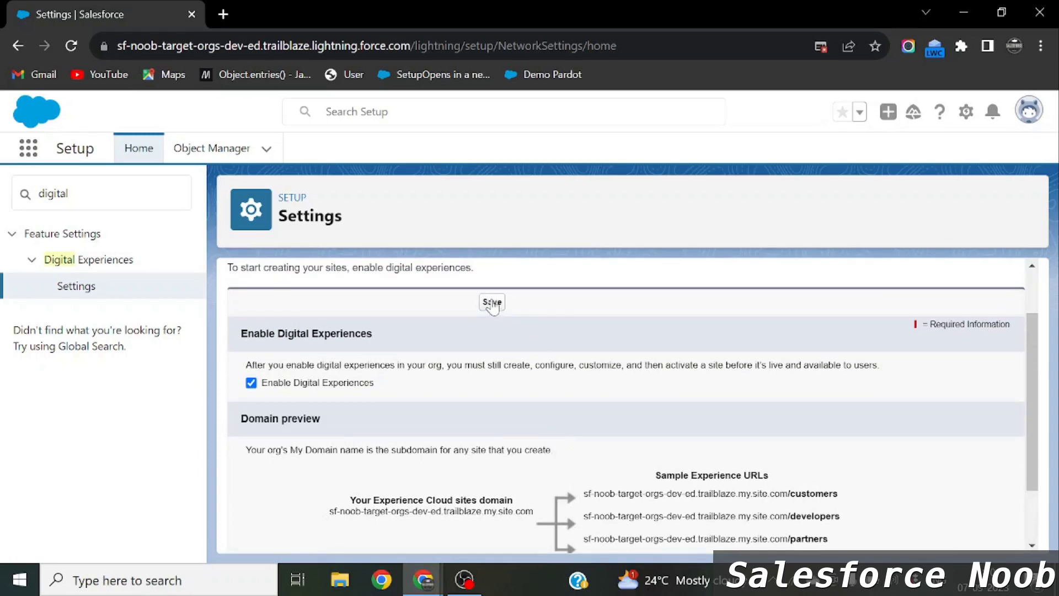
{"action": "left_click", "coordinate": [492, 305]}
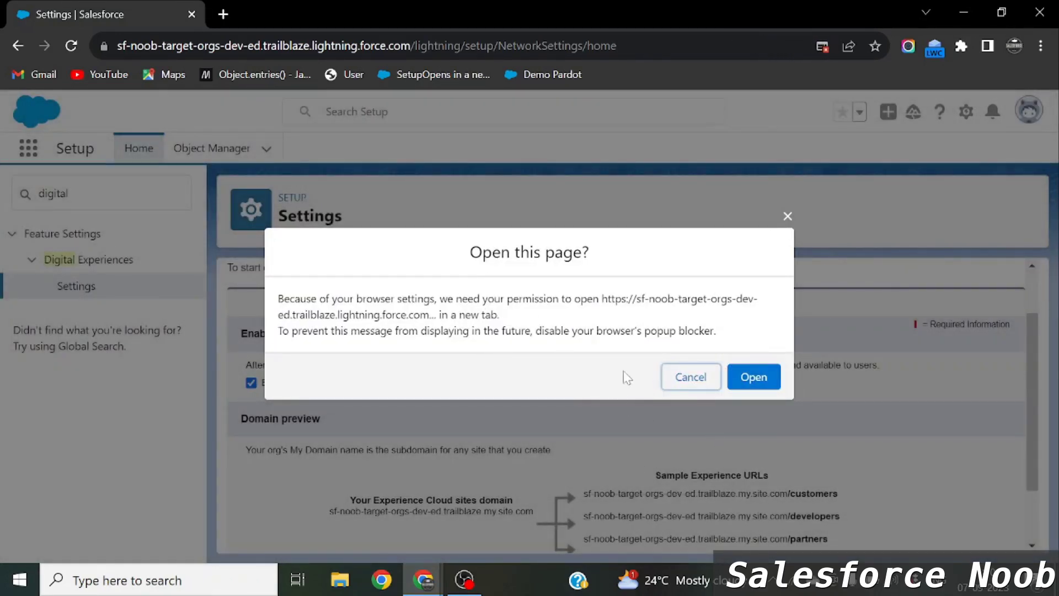
{"action": "left_click", "coordinate": [751, 388]}
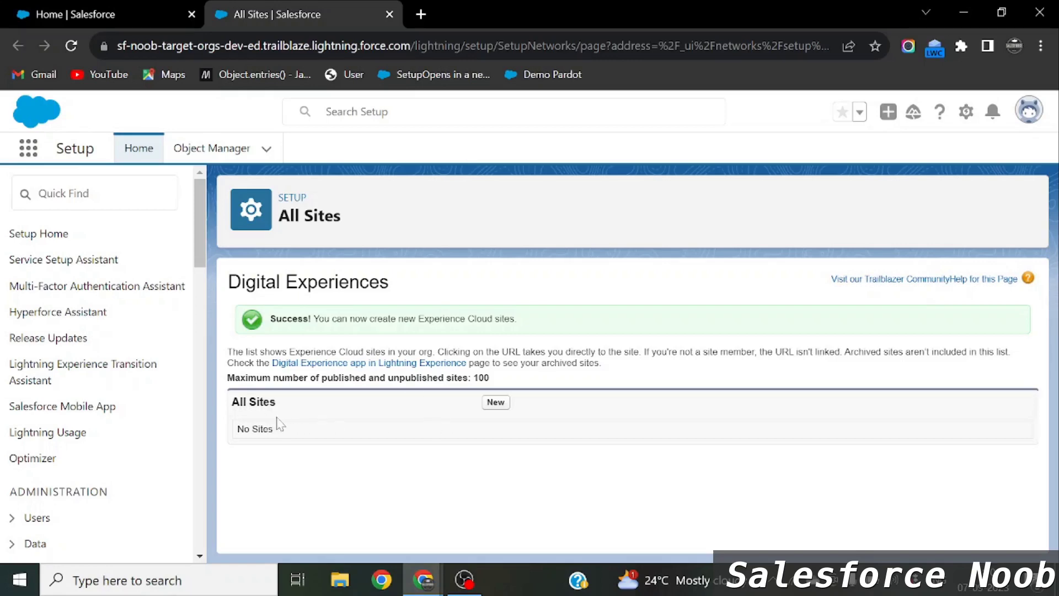
Step: Examine the All Sites list and the maximum number of sites, and search Setup for "digital" to view its Digital Experiences entries
{"action": "left_click_drag", "start_coordinate": [229, 402], "coordinate": [237, 433]}
{"action": "left_click", "coordinate": [293, 438]}
{"action": "left_click_drag", "start_coordinate": [503, 380], "coordinate": [256, 378]}
{"action": "left_click", "coordinate": [256, 378]}
{"action": "double_click", "coordinate": [481, 378]}
{"action": "left_click", "coordinate": [97, 193]}
{"action": "type", "text": "digital"}
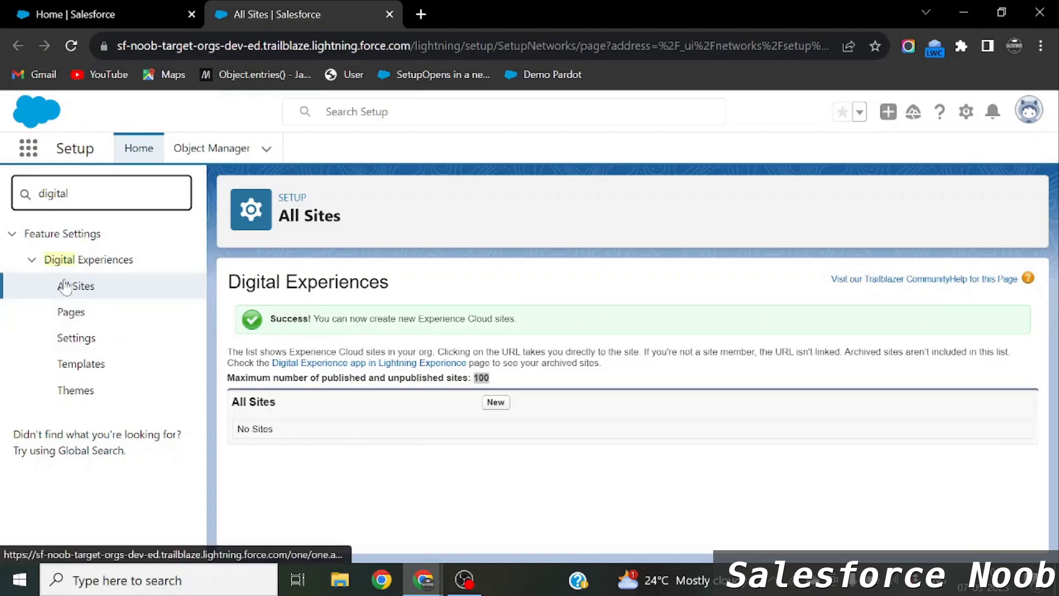
Step: Start a new Experience Cloud site from the All Sites list and review the LWR, Help Center, Customer Account Portal and Customer Service templates
{"action": "left_click", "coordinate": [498, 407]}
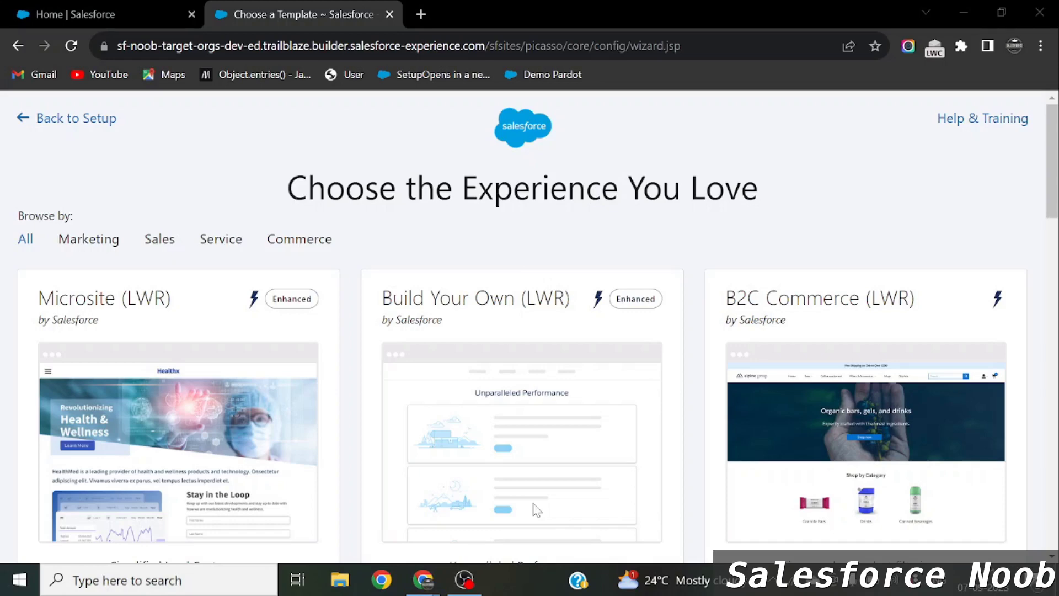
{"action": "scroll", "coordinate": [460, 375], "scroll_direction": "down", "scroll_amount": 2}
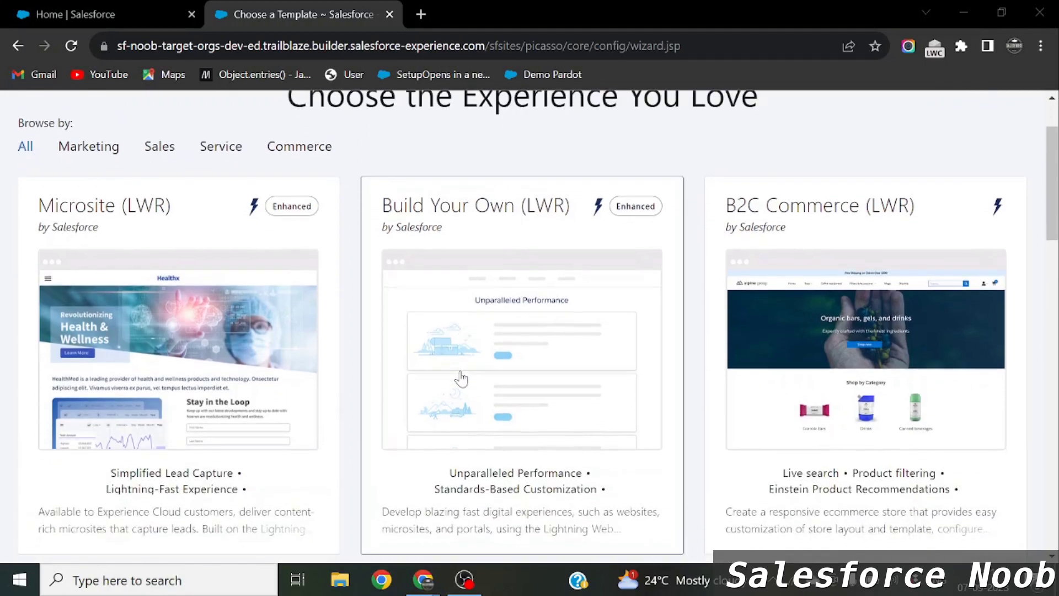
{"action": "scroll", "coordinate": [628, 421], "scroll_direction": "down", "scroll_amount": 1}
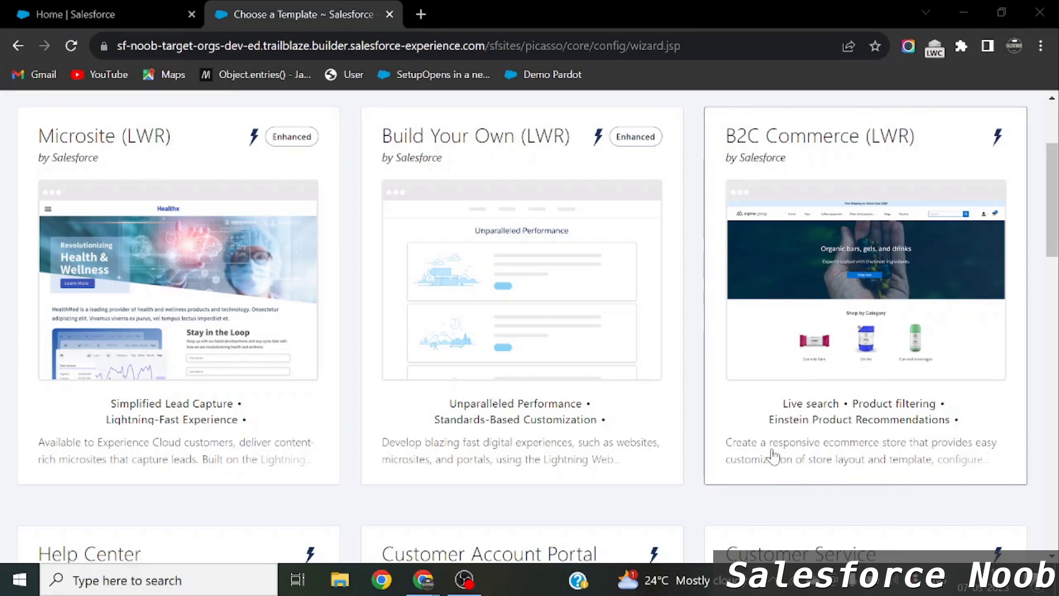
{"action": "scroll", "coordinate": [768, 457], "scroll_direction": "down", "scroll_amount": 1}
{"action": "scroll", "coordinate": [265, 390], "scroll_direction": "down", "scroll_amount": 3}
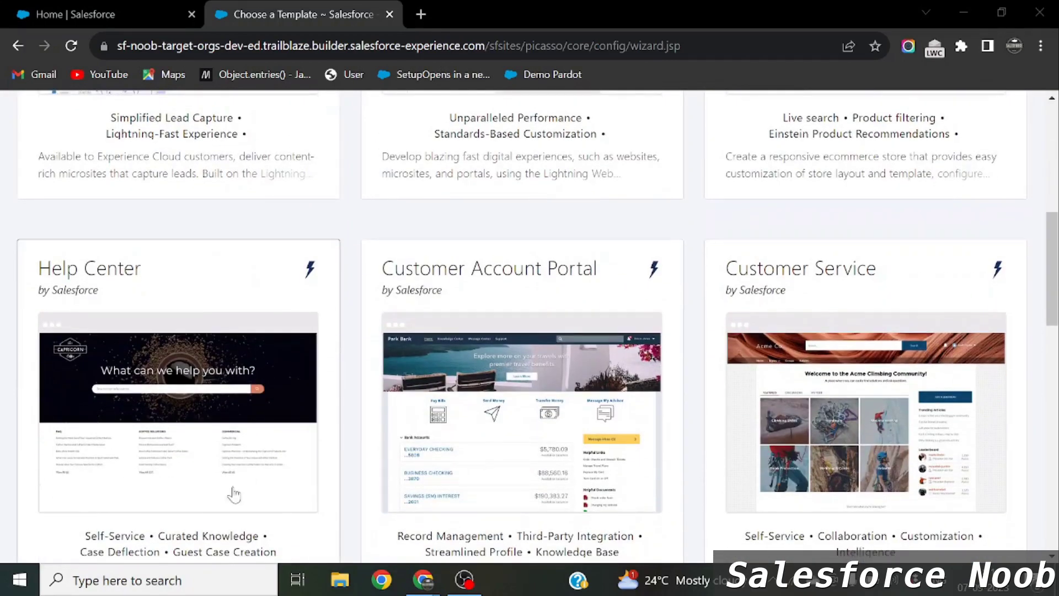
{"action": "scroll", "coordinate": [157, 503], "scroll_direction": "down", "scroll_amount": 1}
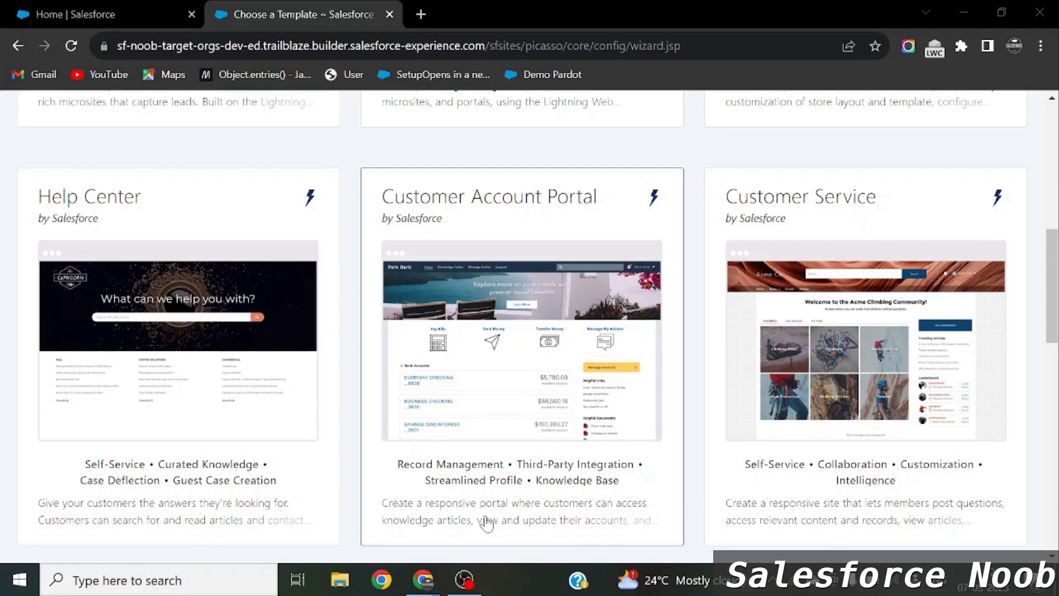
{"action": "scroll", "coordinate": [485, 524], "scroll_direction": "down", "scroll_amount": 1}
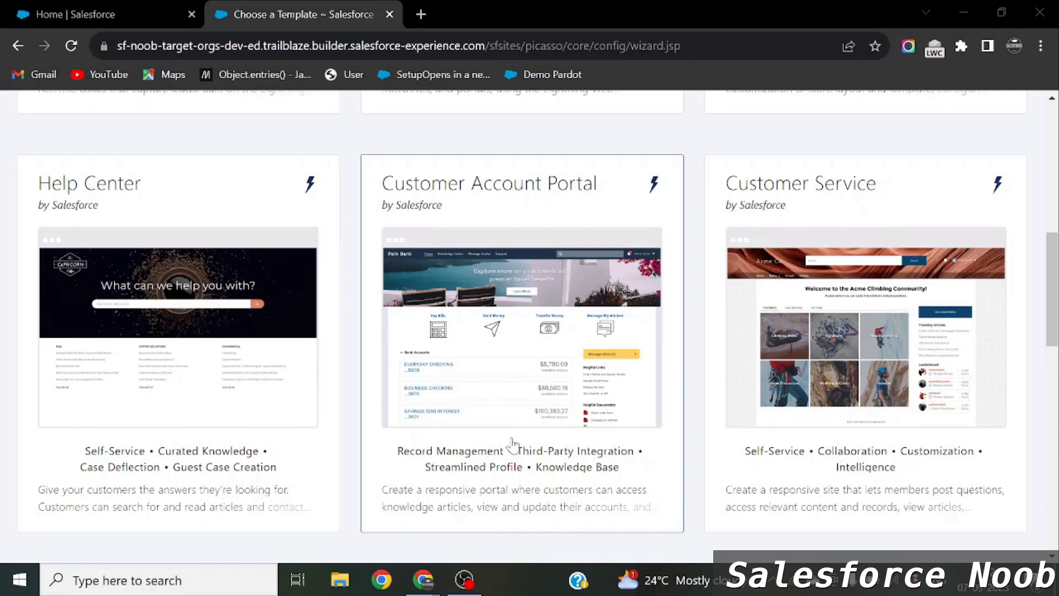
{"action": "scroll", "coordinate": [516, 442], "scroll_direction": "down", "scroll_amount": 1}
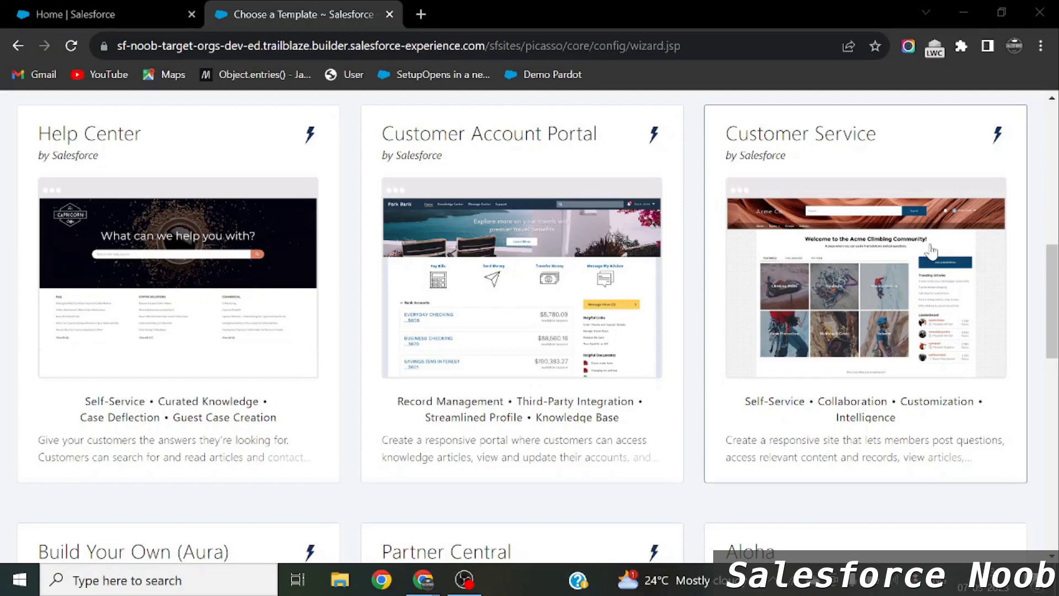
{"action": "scroll", "coordinate": [931, 251], "scroll_direction": "down", "scroll_amount": 1}
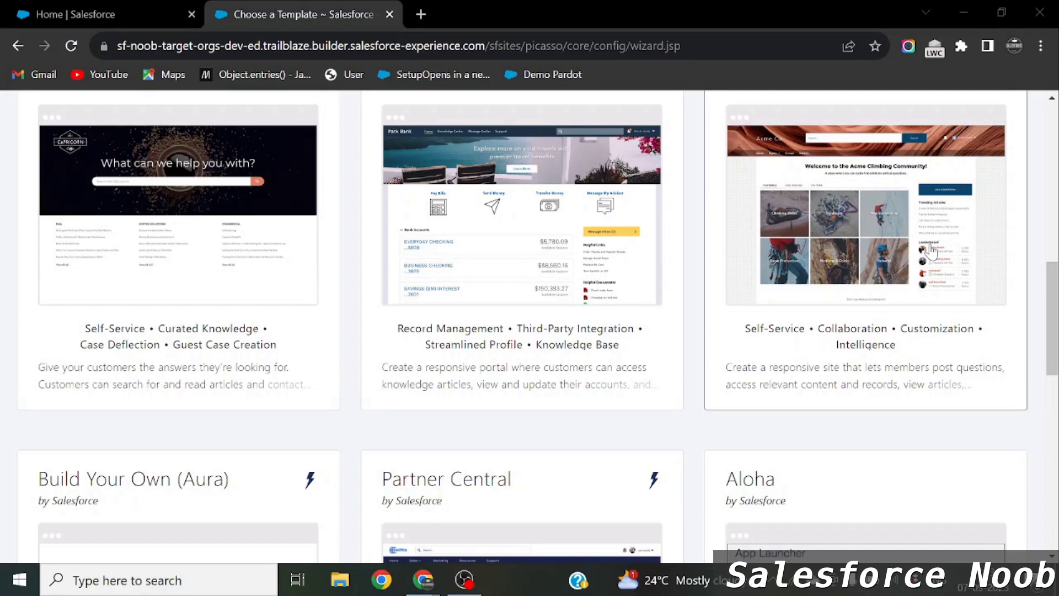
{"action": "scroll", "coordinate": [931, 251], "scroll_direction": "up", "scroll_amount": 2}
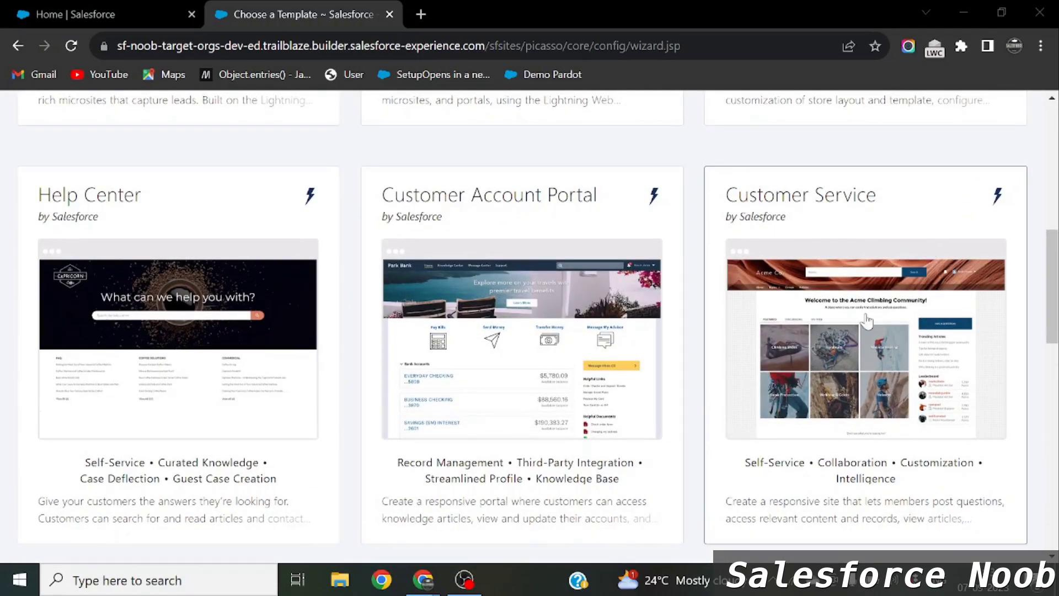
{"action": "scroll", "coordinate": [867, 320], "scroll_direction": "up", "scroll_amount": 5}
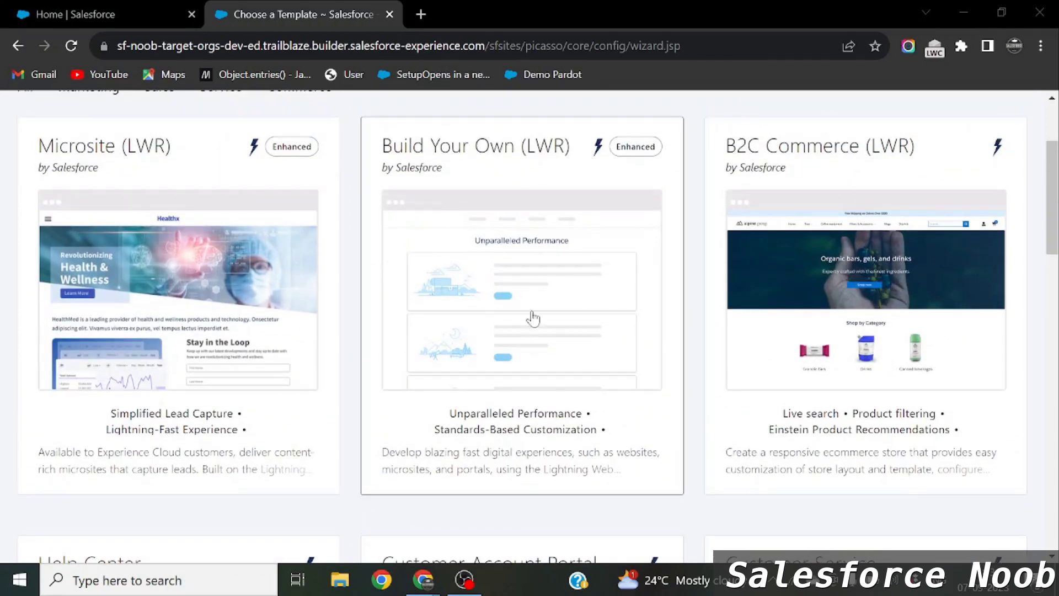
{"action": "scroll", "coordinate": [518, 298], "scroll_direction": "up", "scroll_amount": 1}
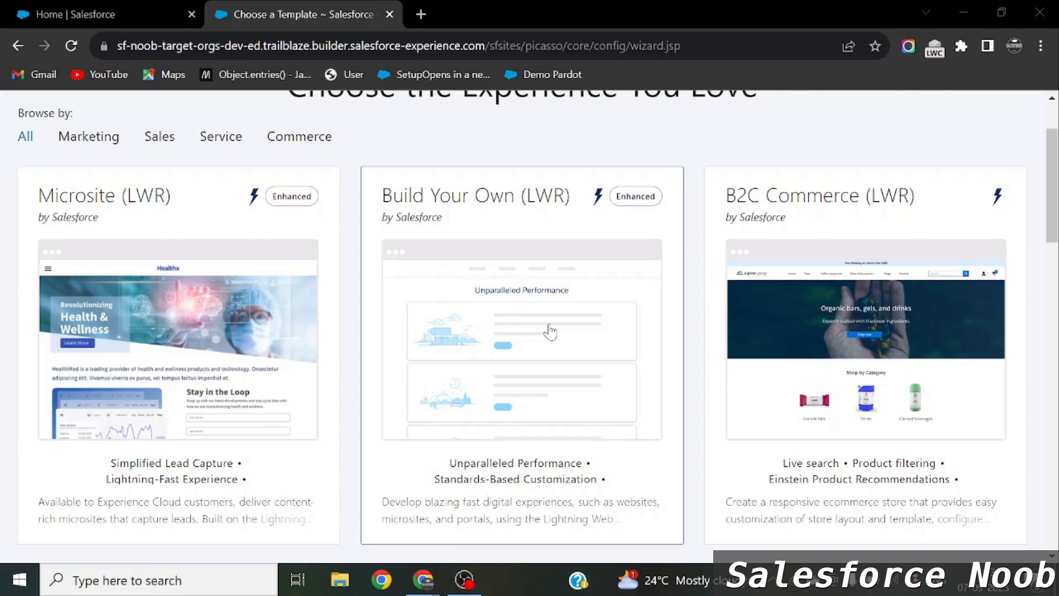
Step: Examine the Build Your Own (Aura), Partner Central and Aloha templates and return to the Customer Service template
{"action": "scroll", "coordinate": [550, 330], "scroll_direction": "down", "scroll_amount": 5}
{"action": "scroll", "coordinate": [550, 330], "scroll_direction": "down", "scroll_amount": 6}
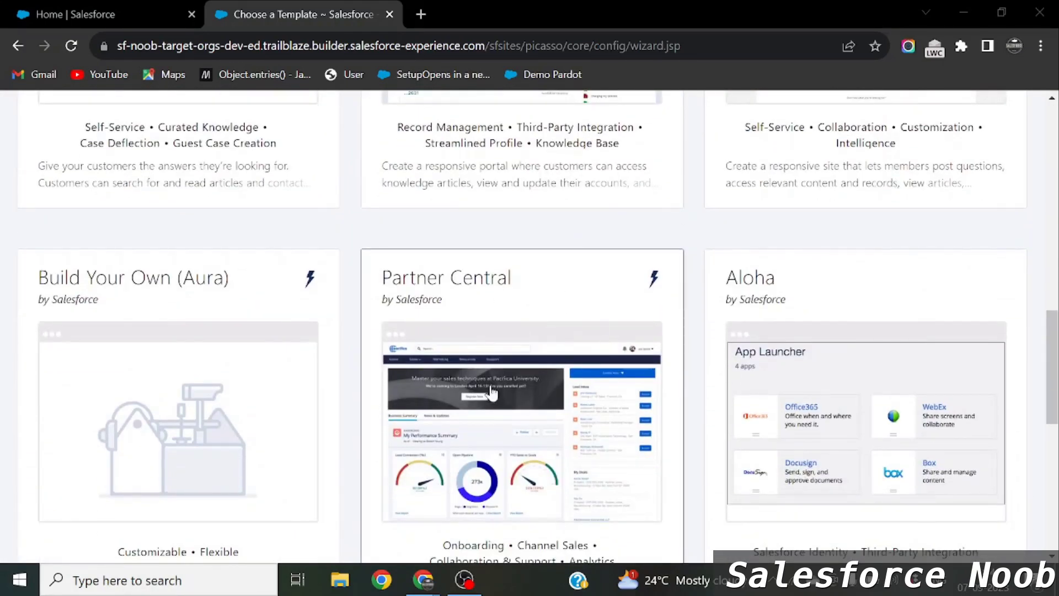
{"action": "scroll", "coordinate": [491, 353], "scroll_direction": "down", "scroll_amount": 1}
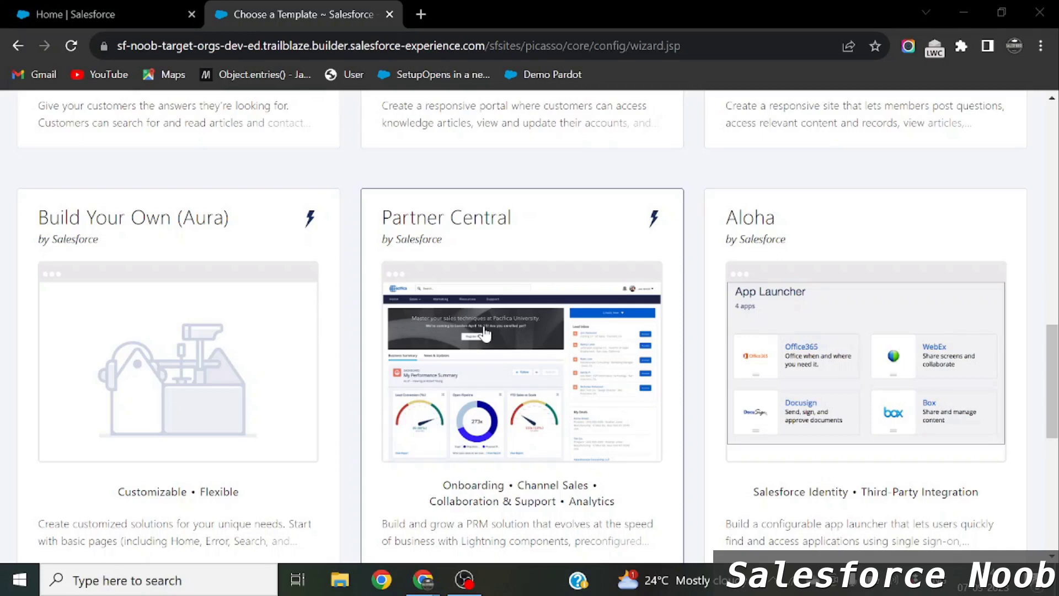
{"action": "scroll", "coordinate": [386, 375], "scroll_direction": "down", "scroll_amount": 1}
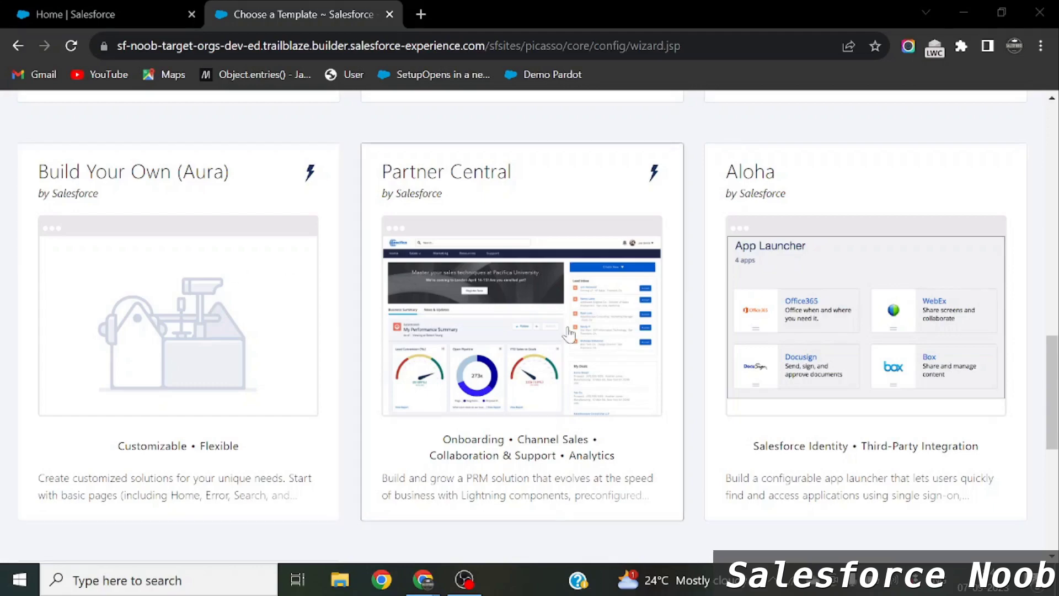
{"action": "scroll", "coordinate": [569, 335], "scroll_direction": "down", "scroll_amount": 5}
{"action": "scroll", "coordinate": [569, 334], "scroll_direction": "up", "scroll_amount": 15}
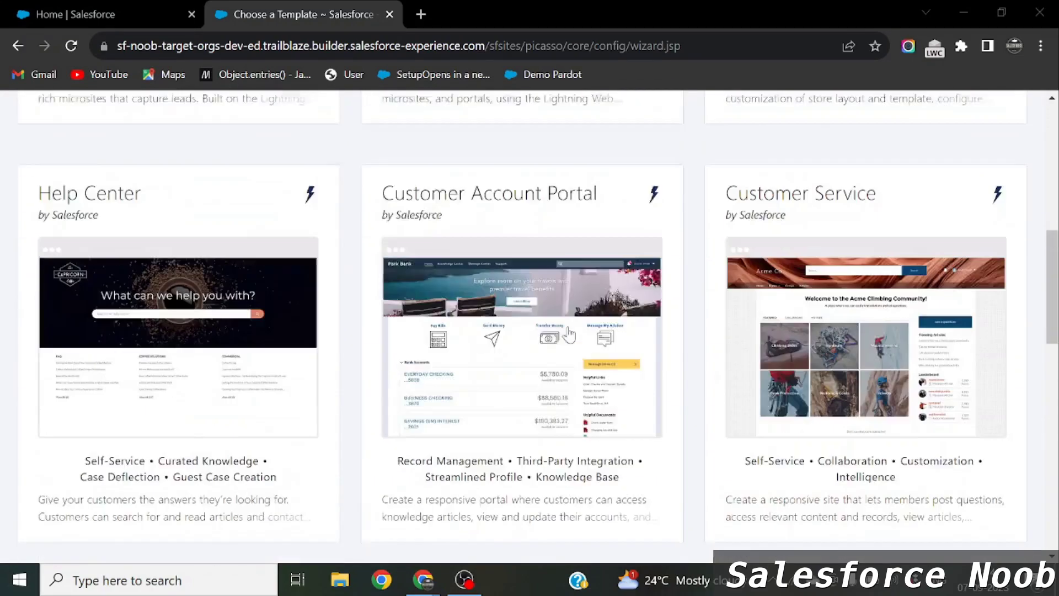
{"action": "scroll", "coordinate": [569, 334], "scroll_direction": "down", "scroll_amount": 1}
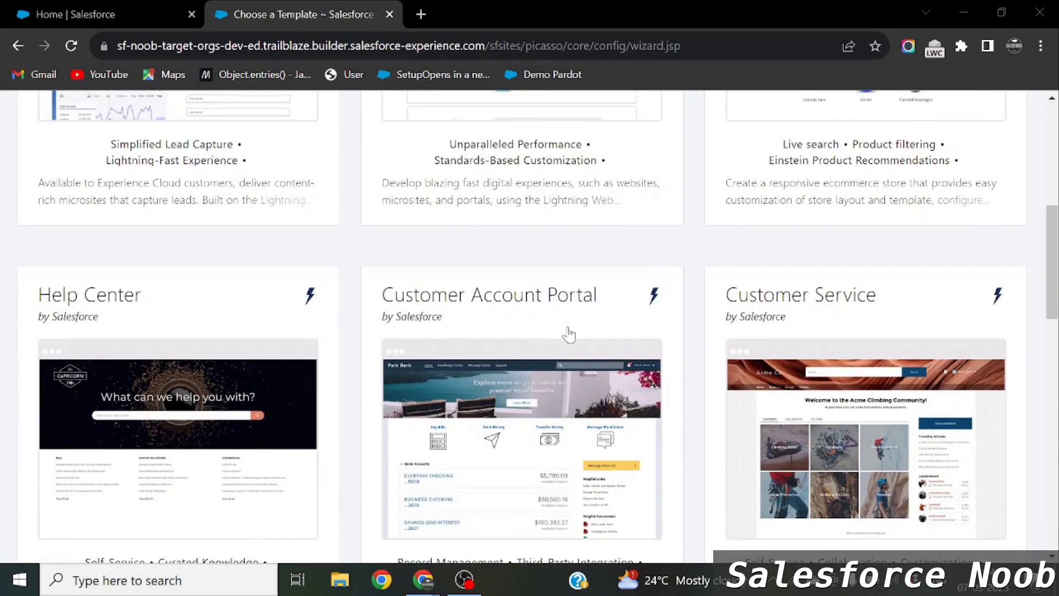
Step: Open the Customer Service template and read its description and its list of features
{"action": "left_click", "coordinate": [842, 324]}
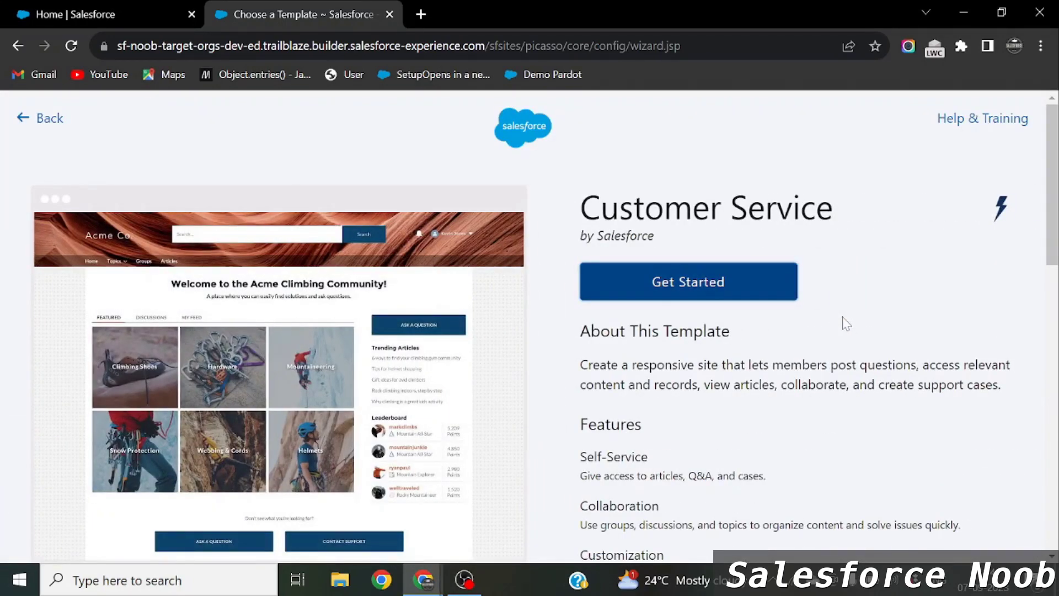
{"action": "scroll", "coordinate": [686, 294], "scroll_direction": "down", "scroll_amount": 2}
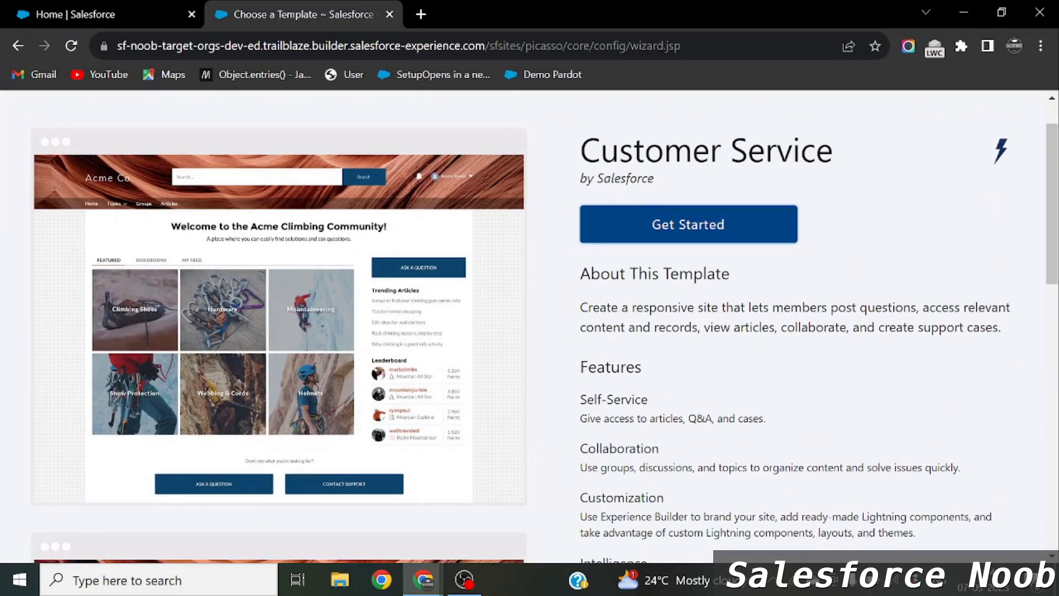
{"action": "scroll", "coordinate": [662, 331], "scroll_direction": "down", "scroll_amount": 1}
{"action": "left_click_drag", "start_coordinate": [580, 259], "coordinate": [691, 287]}
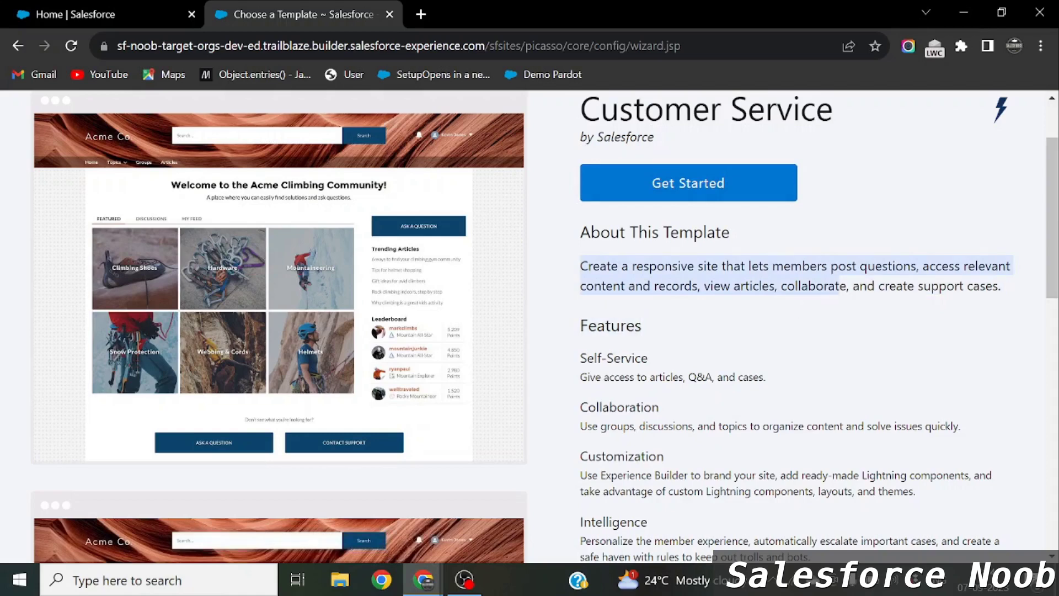
{"action": "left_click", "coordinate": [690, 286]}
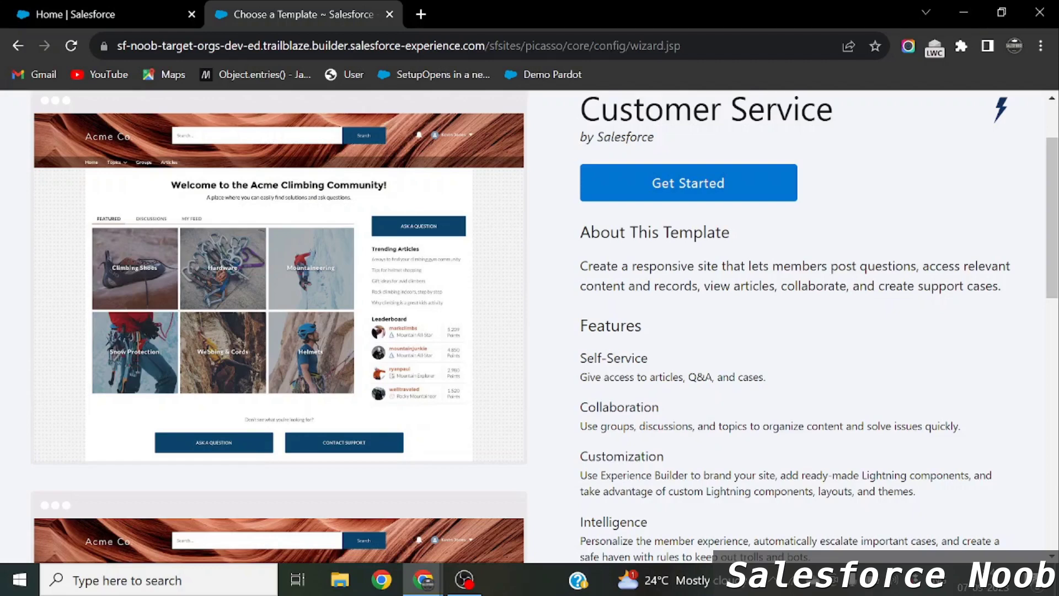
{"action": "mouse_move", "coordinate": [924, 266]}
{"action": "left_mouse_down"}
{"action": "mouse_move", "coordinate": [733, 286]}
{"action": "mouse_move", "coordinate": [923, 266]}
{"action": "left_mouse_up"}
{"action": "left_click_drag", "start_coordinate": [878, 286], "coordinate": [688, 377]}
{"action": "left_click", "coordinate": [689, 377]}
{"action": "scroll", "coordinate": [689, 377], "scroll_direction": "down", "scroll_amount": 1}
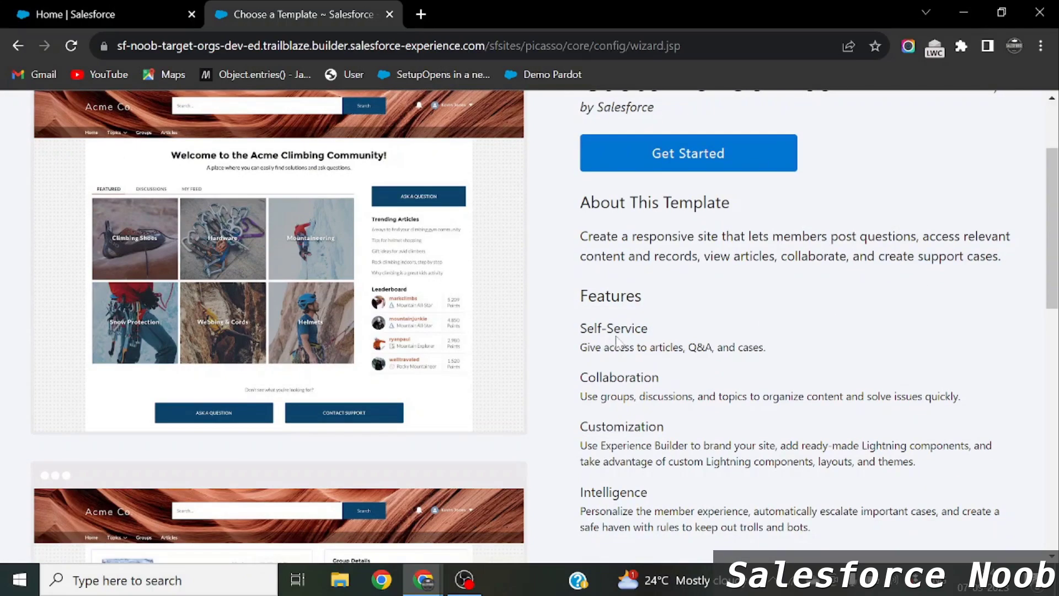
{"action": "left_click_drag", "start_coordinate": [579, 328], "coordinate": [670, 331]}
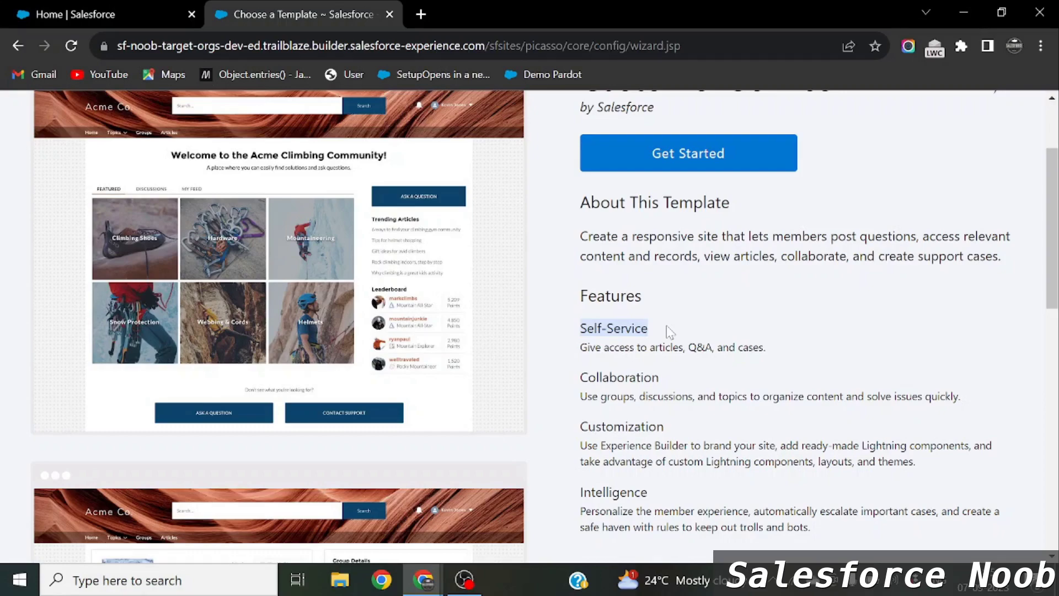
Step: Create a site named Salesforce Noob from the Customer Service template, leaving the optional URL suffix blank, and check its publication status in Workspaces
{"action": "scroll", "coordinate": [717, 330], "scroll_direction": "up", "scroll_amount": 2}
{"action": "left_click", "coordinate": [658, 237]}
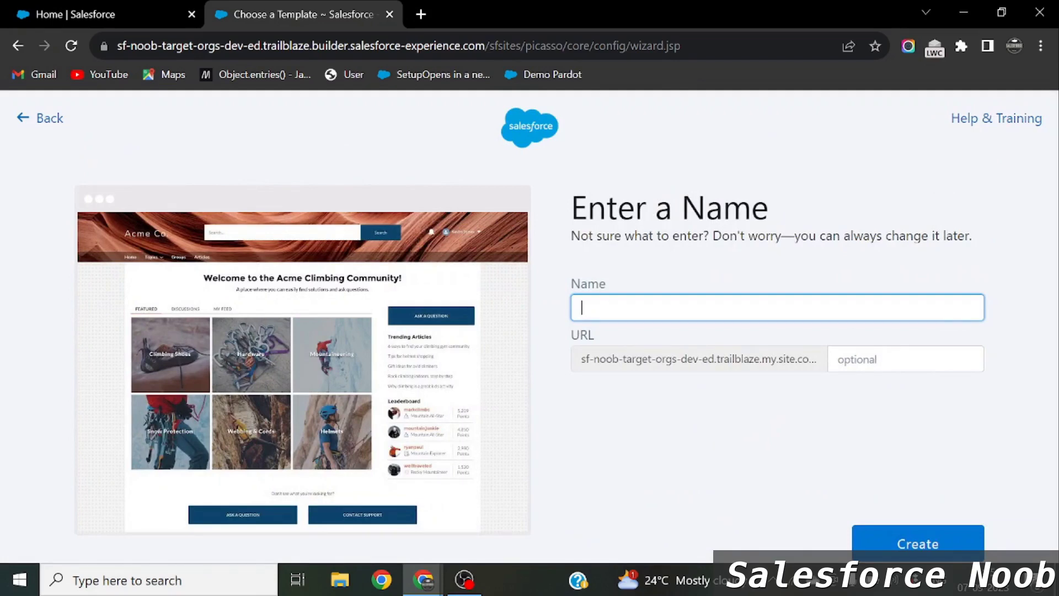
{"action": "type", "text": "Salesforce Noob"}
{"action": "left_click", "coordinate": [838, 359]}
{"action": "left_click_drag", "start_coordinate": [579, 359], "coordinate": [809, 359]}
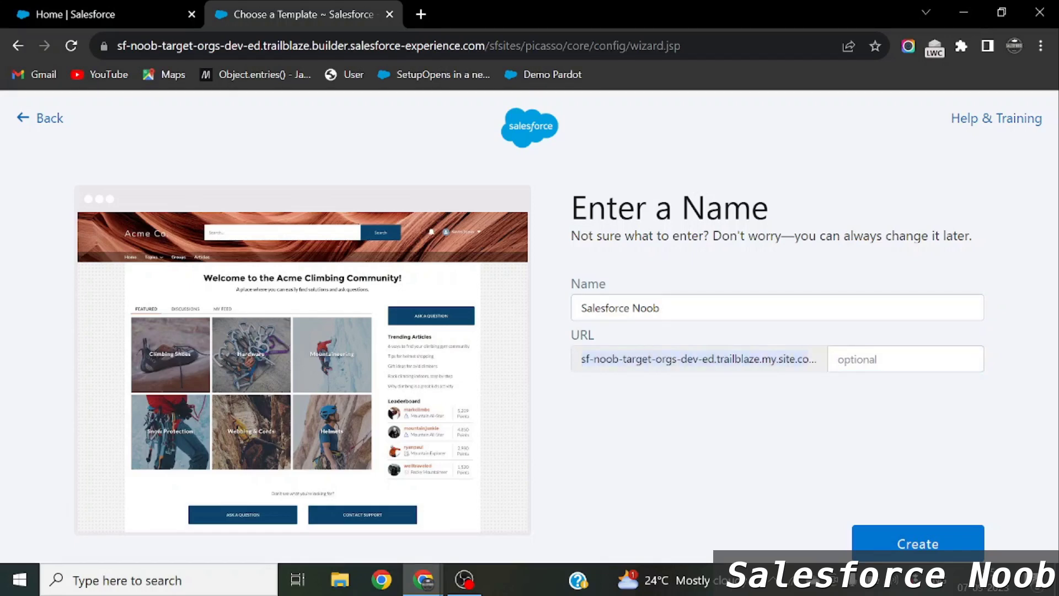
{"action": "left_click", "coordinate": [904, 359]}
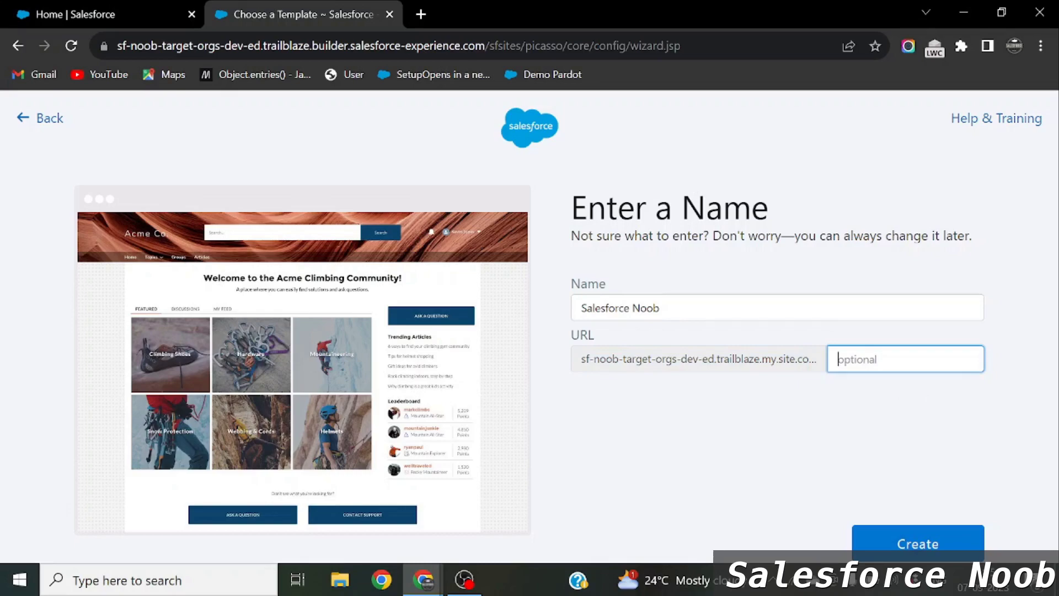
{"action": "left_click", "coordinate": [890, 543]}
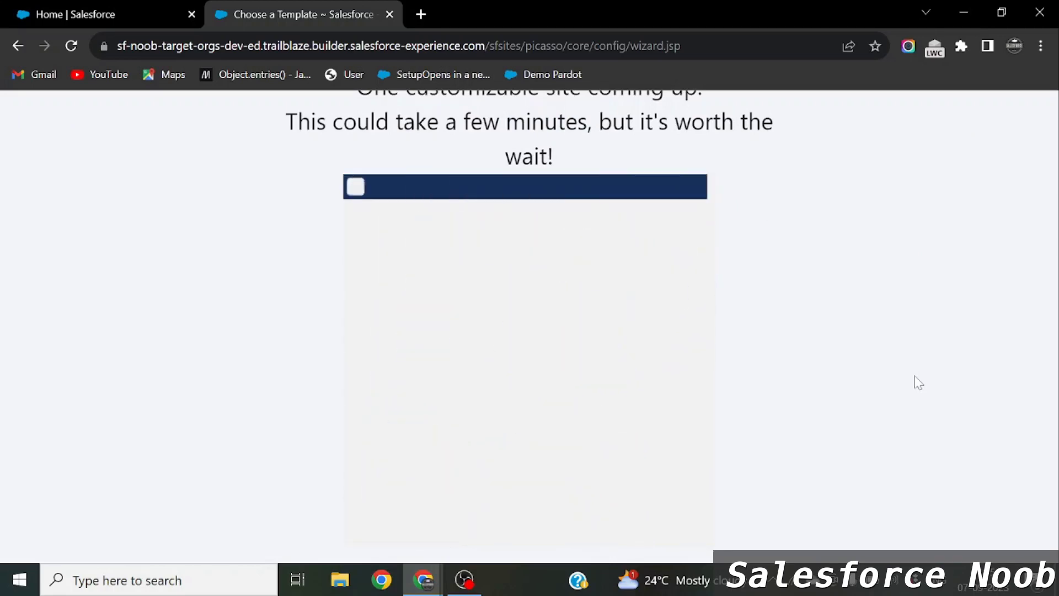
{"action": "key", "text": "ctrl+minus"}
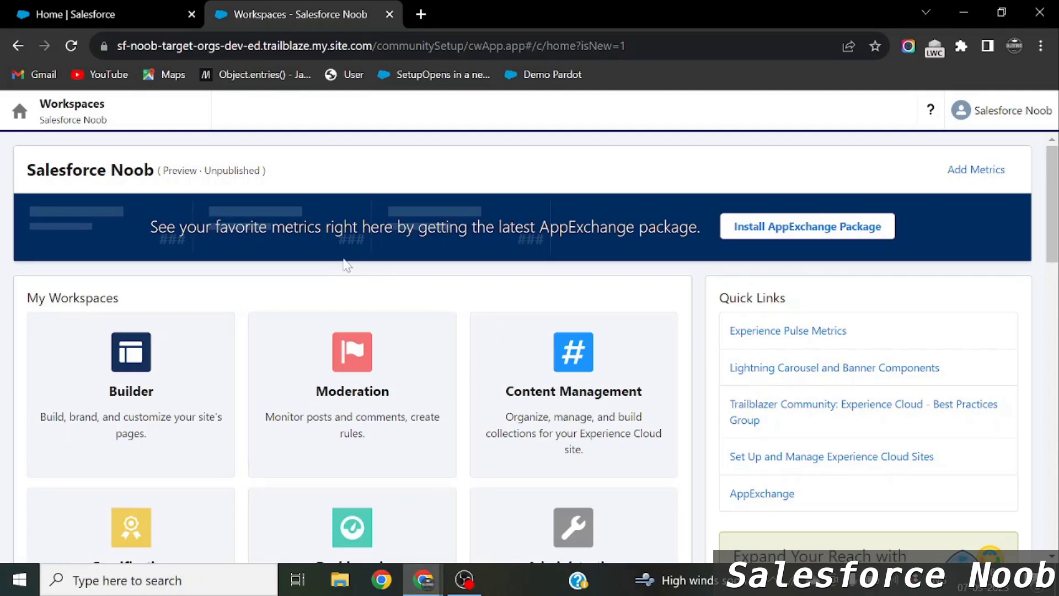
{"action": "left_click_drag", "start_coordinate": [27, 169], "coordinate": [260, 170]}
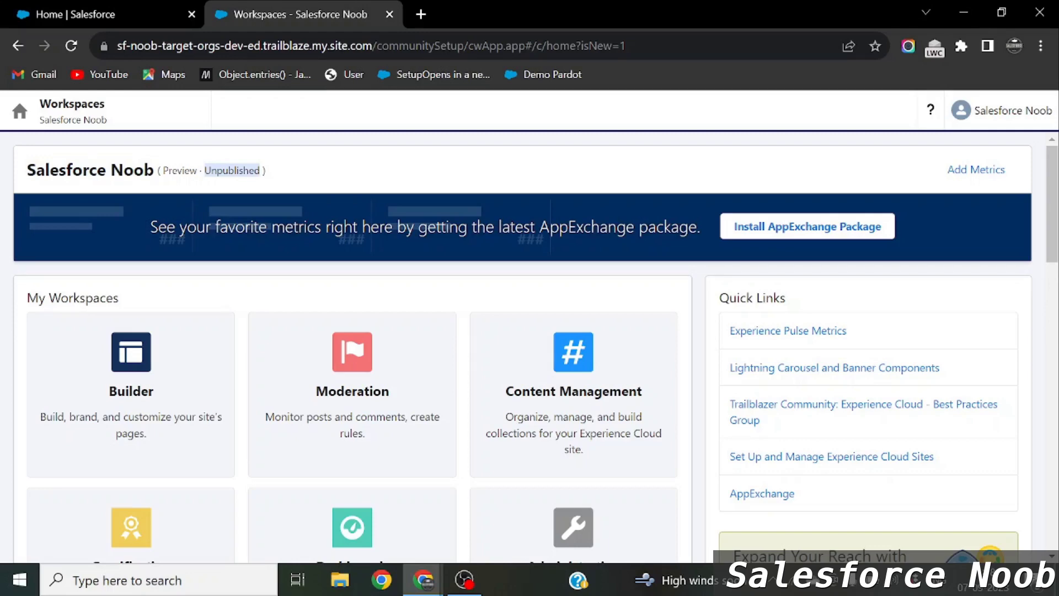
Step: Return to the Setup browser tab, search Quick Find for "digita" and open the All Sites page
{"action": "left_click", "coordinate": [137, 3]}
{"action": "left_click", "coordinate": [110, 193]}
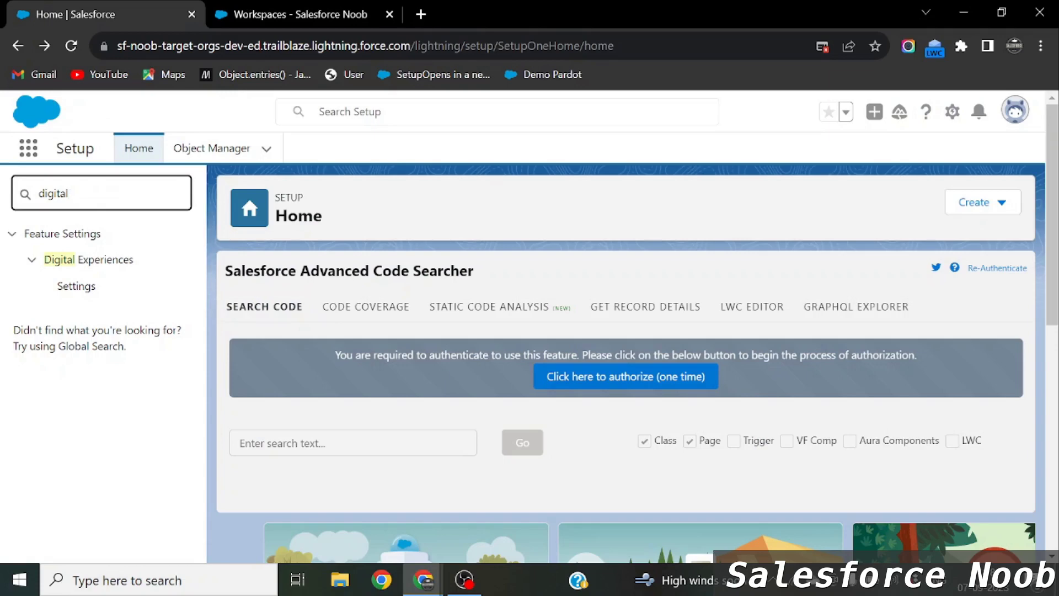
{"action": "key", "text": "BackSpace"}
{"action": "key", "text": "BackSpace"}
{"action": "key", "text": "BackSpace"}
{"action": "key", "text": "BackSpace"}
{"action": "key", "text": "BackSpace"}
{"action": "key", "text": "BackSpace"}
{"action": "key", "text": "BackSpace"}
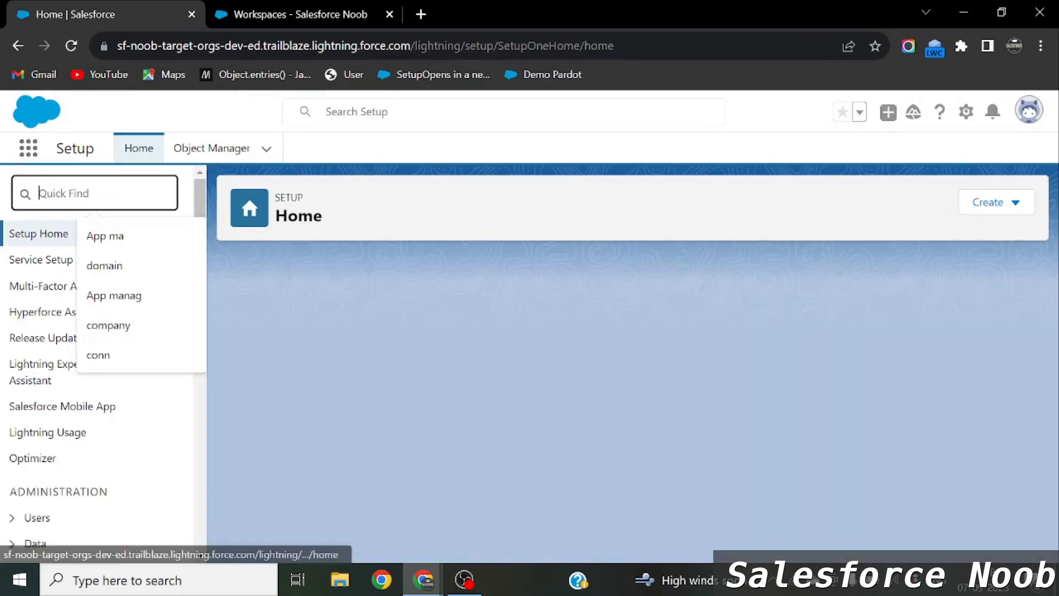
{"action": "type", "text": "digita"}
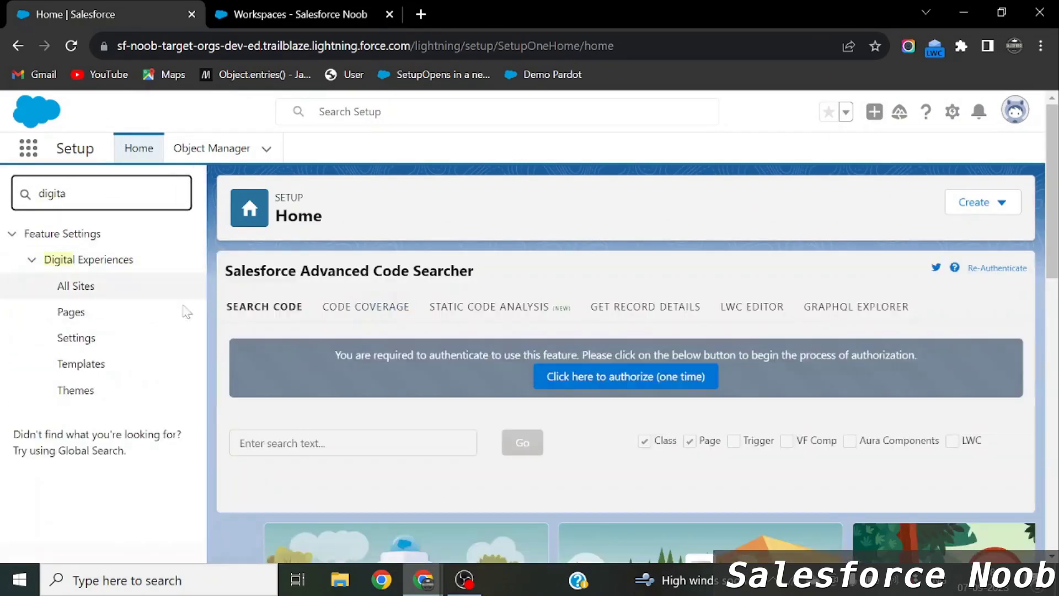
{"action": "left_click", "coordinate": [80, 293]}
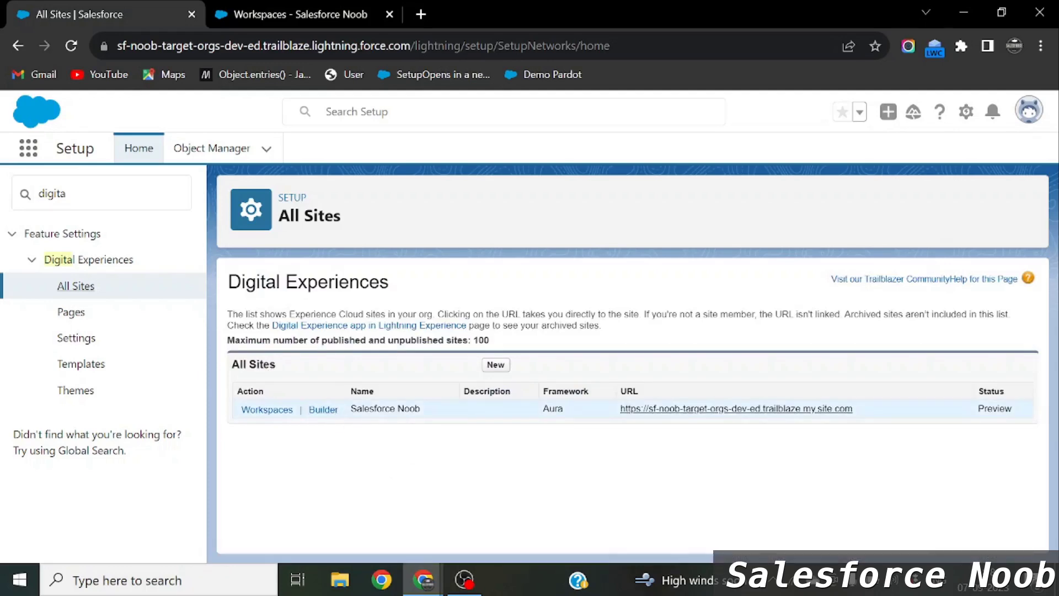
Step: Examine the name, framework and status of the Salesforce Noob site in the All Sites list
{"action": "left_click_drag", "start_coordinate": [422, 410], "coordinate": [350, 409]}
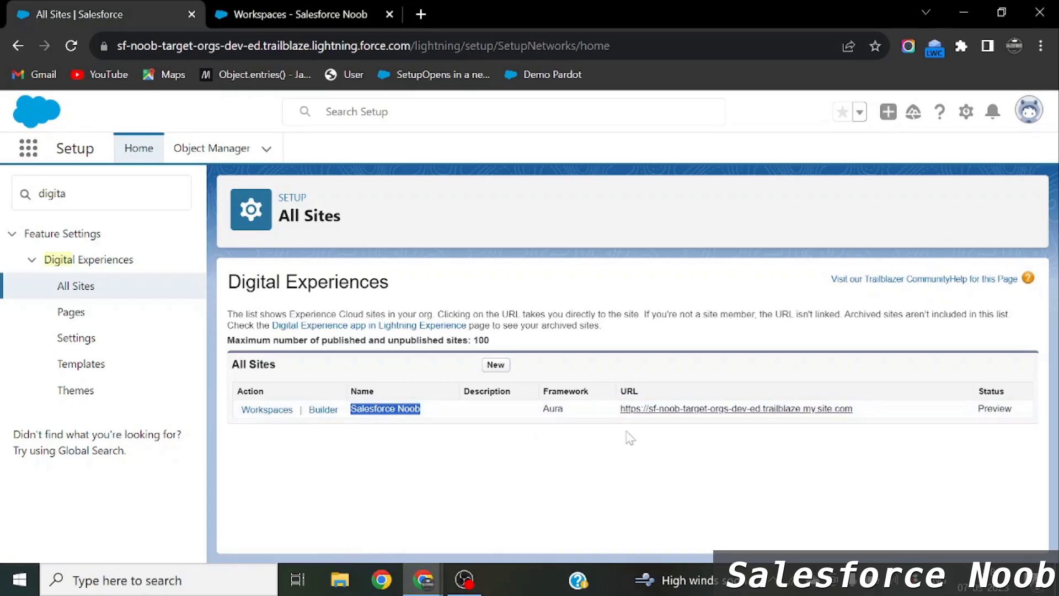
{"action": "left_click_drag", "start_coordinate": [577, 414], "coordinate": [542, 414]}
{"action": "left_click", "coordinate": [697, 457]}
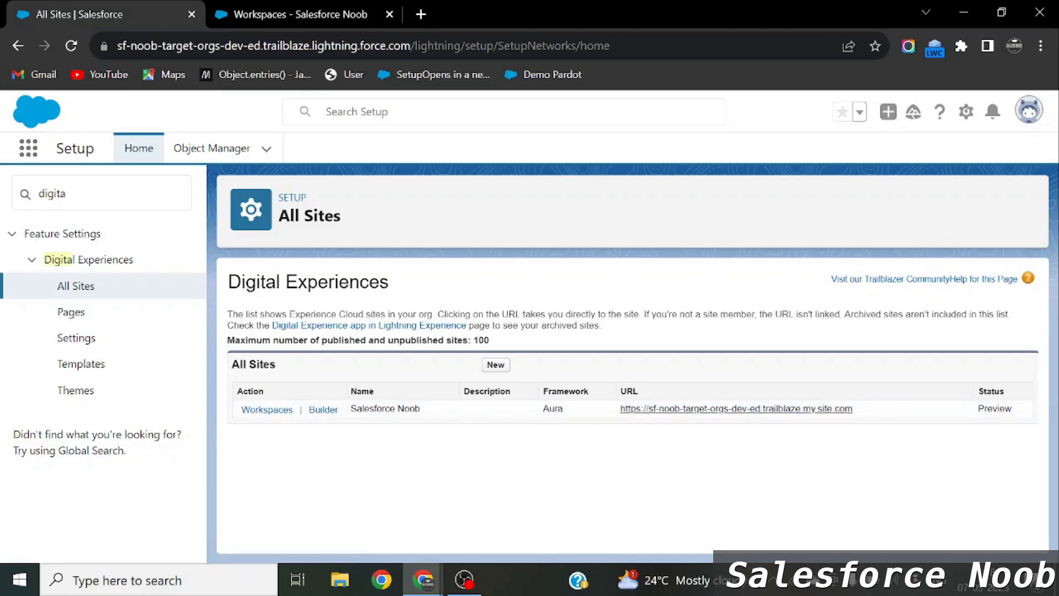
{"action": "left_click_drag", "start_coordinate": [979, 409], "coordinate": [1020, 411]}
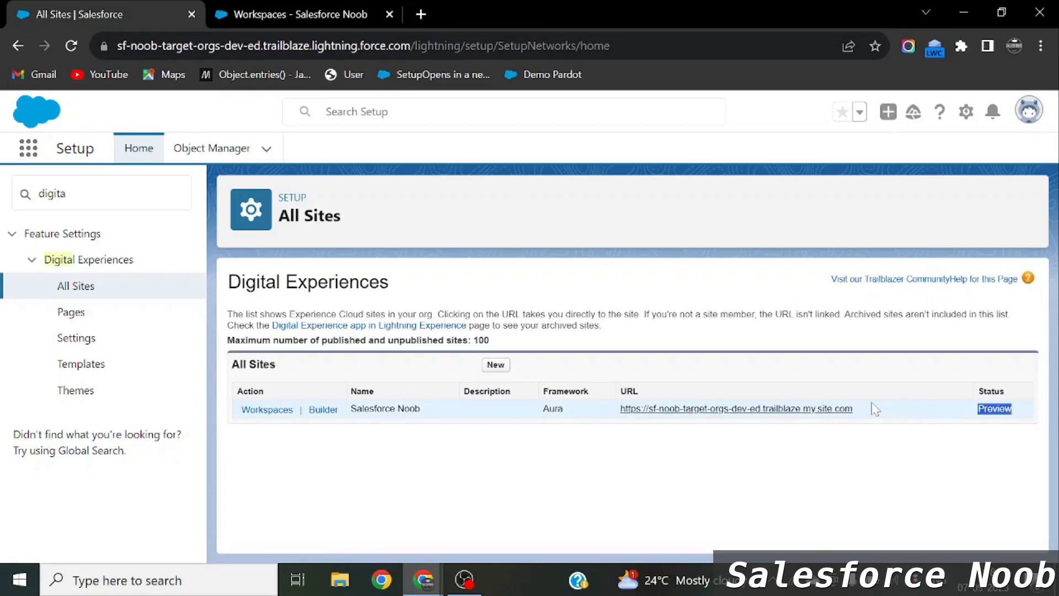
Step: Copy the Salesforce Noob site's URL from the All Sites list and open it in a new Incognito window to view the site's landing page
{"action": "left_click_drag", "start_coordinate": [874, 418], "coordinate": [624, 421]}
{"action": "key", "text": "ctrl+c"}
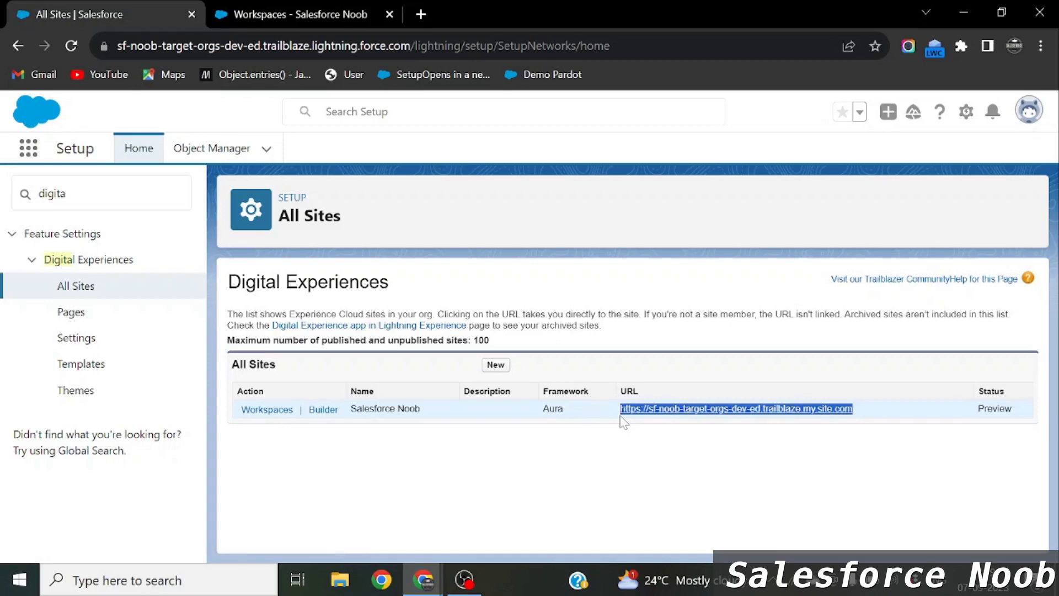
{"action": "left_click", "coordinate": [1041, 46]}
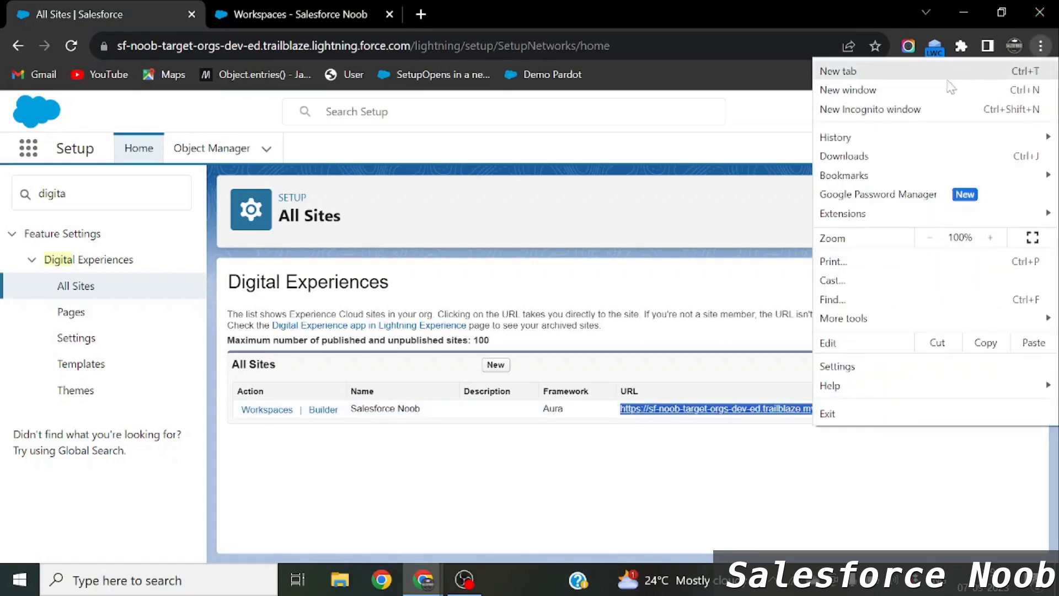
{"action": "left_click", "coordinate": [899, 109]}
{"action": "key", "text": "ctrl+v"}
{"action": "key", "text": "Return"}
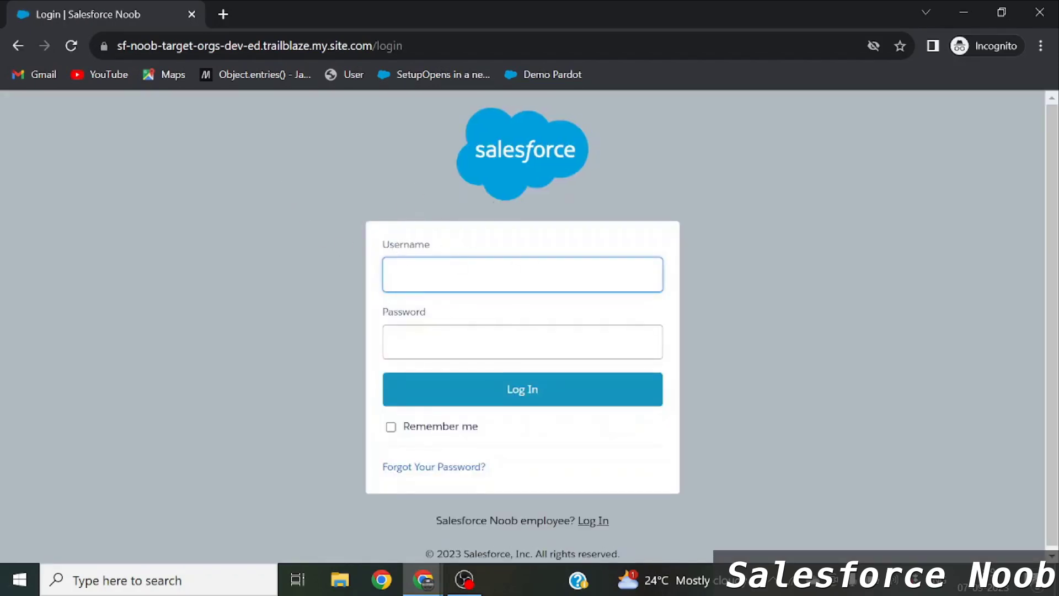
{"action": "key", "text": "alt+Tab"}
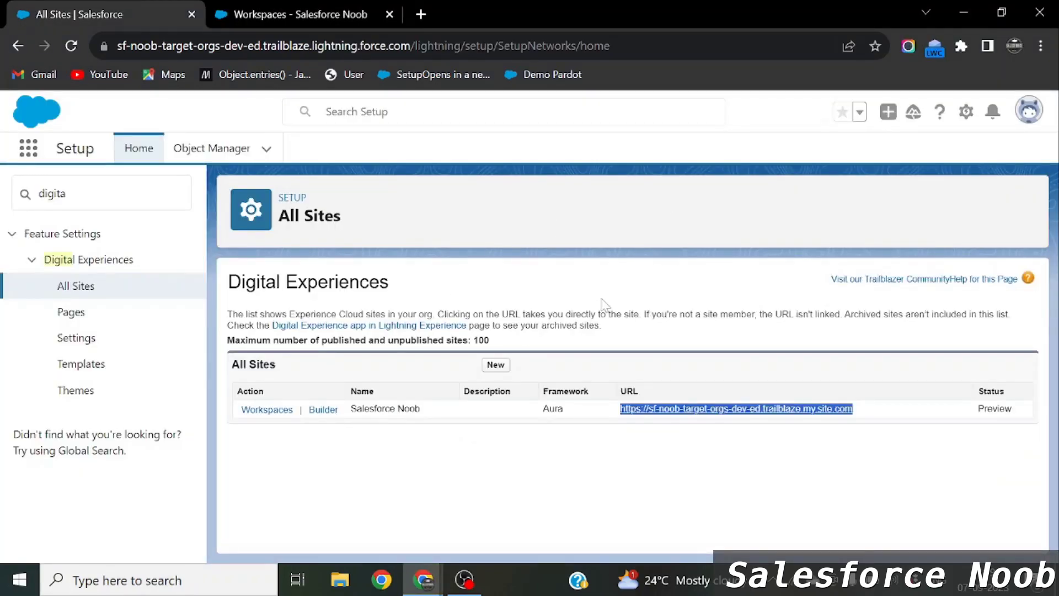
{"action": "key", "text": "alt+Tab"}
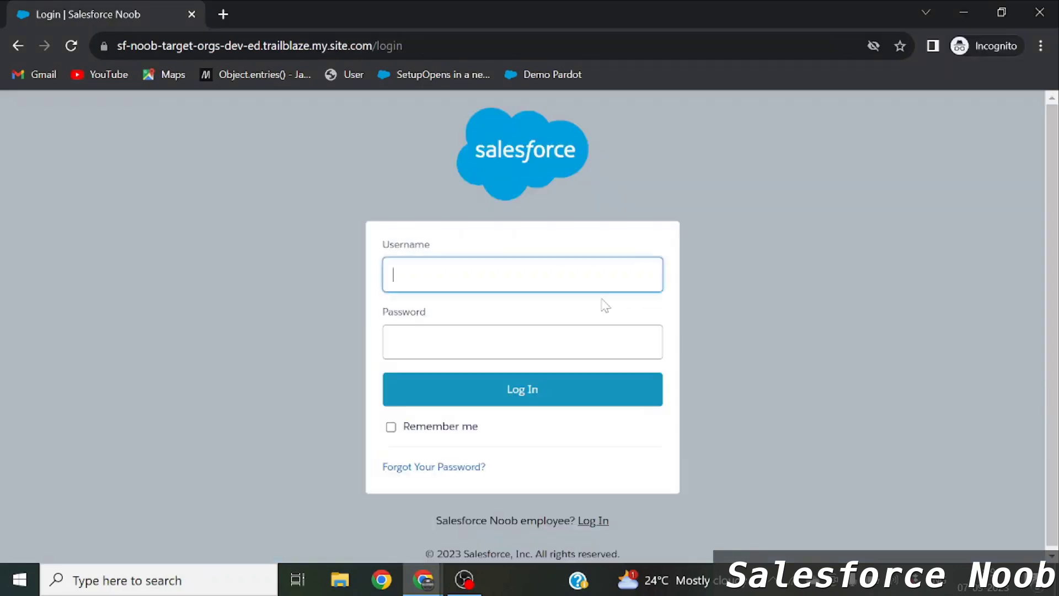
Step: Return to the Workspaces page of the Salesforce Noob site, review the My Workspaces tiles and open Builder
{"action": "key", "text": "alt+Tab"}
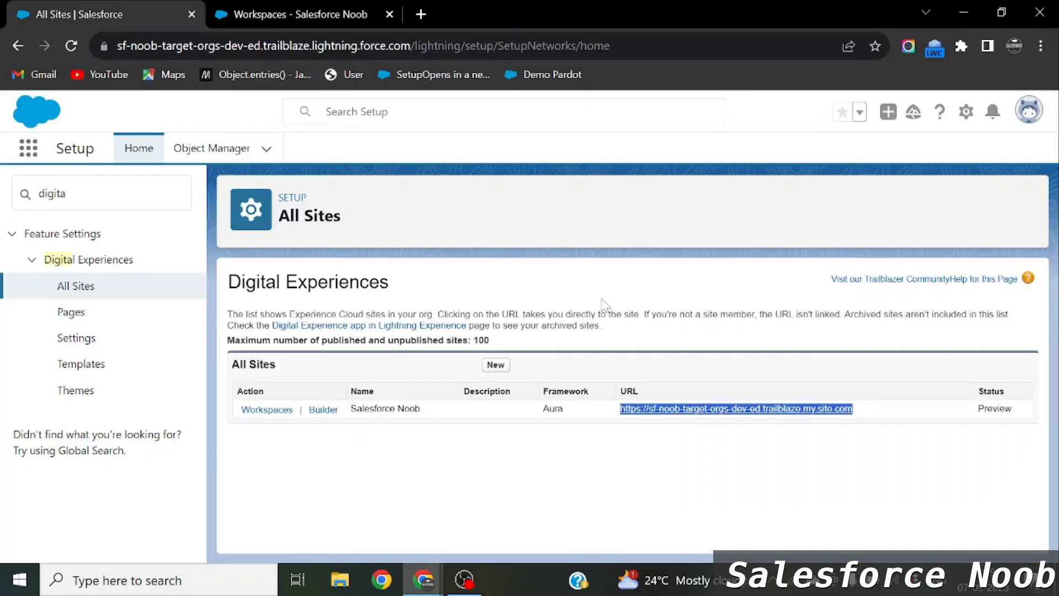
{"action": "left_click", "coordinate": [298, 11]}
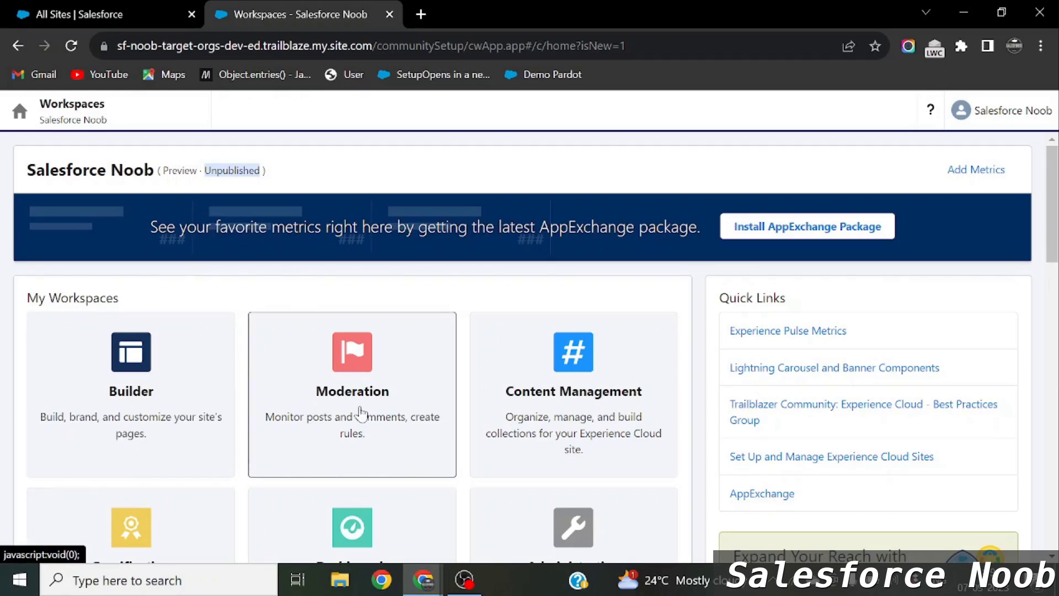
{"action": "scroll", "coordinate": [643, 409], "scroll_direction": "down", "scroll_amount": 2}
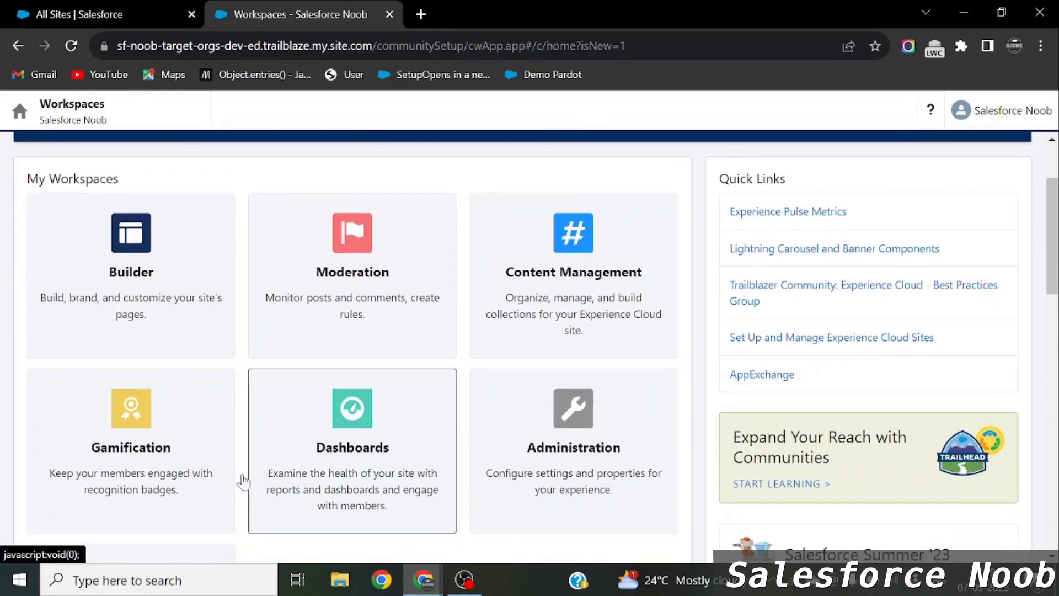
{"action": "scroll", "coordinate": [356, 480], "scroll_direction": "down", "scroll_amount": 1}
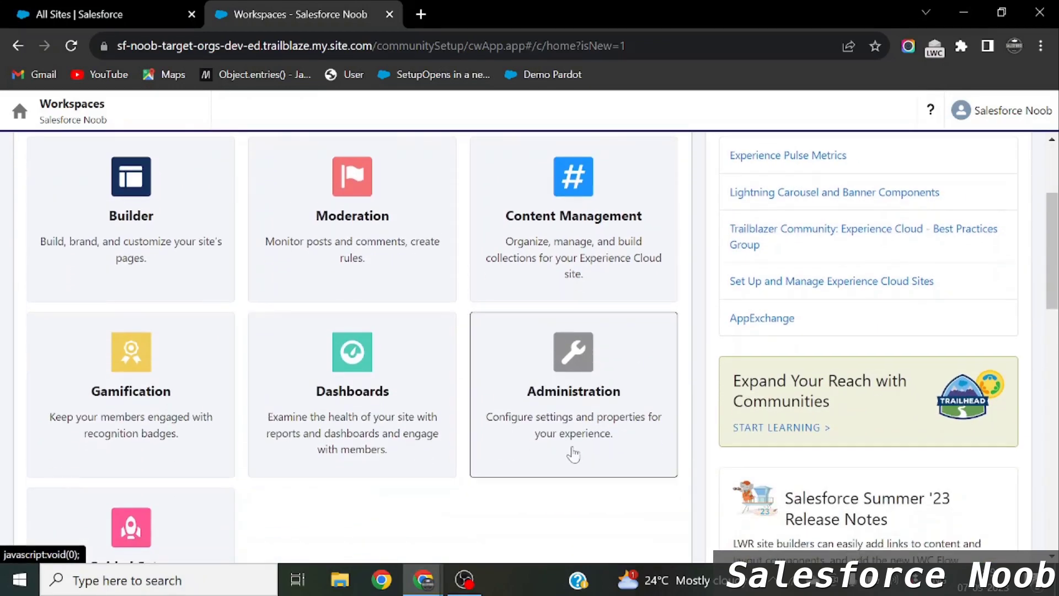
{"action": "scroll", "coordinate": [552, 462], "scroll_direction": "down", "scroll_amount": 3}
{"action": "scroll", "coordinate": [176, 487], "scroll_direction": "up", "scroll_amount": 5}
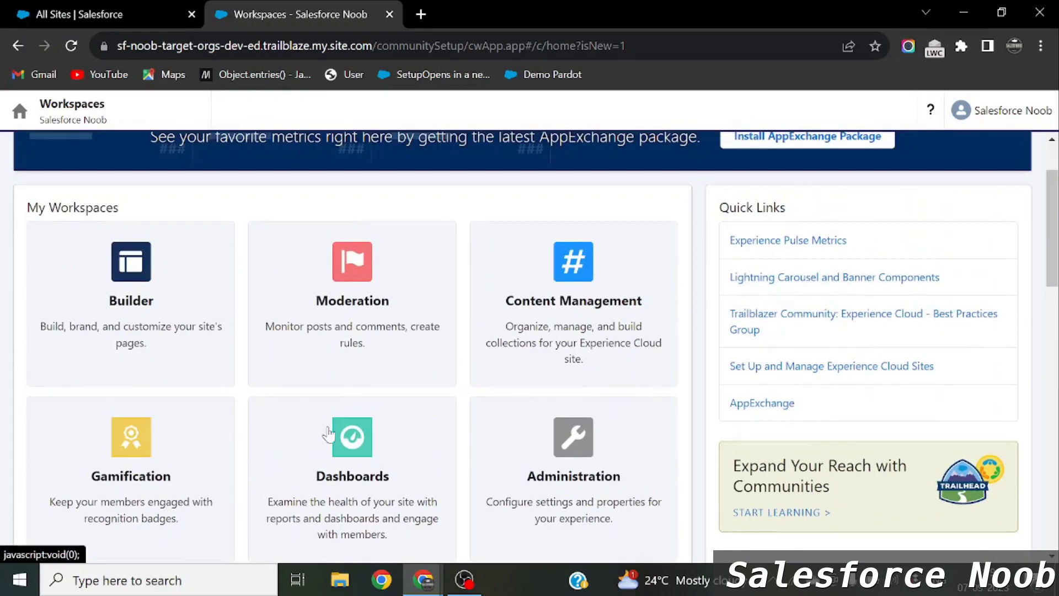
{"action": "scroll", "coordinate": [345, 433], "scroll_direction": "up", "scroll_amount": 1}
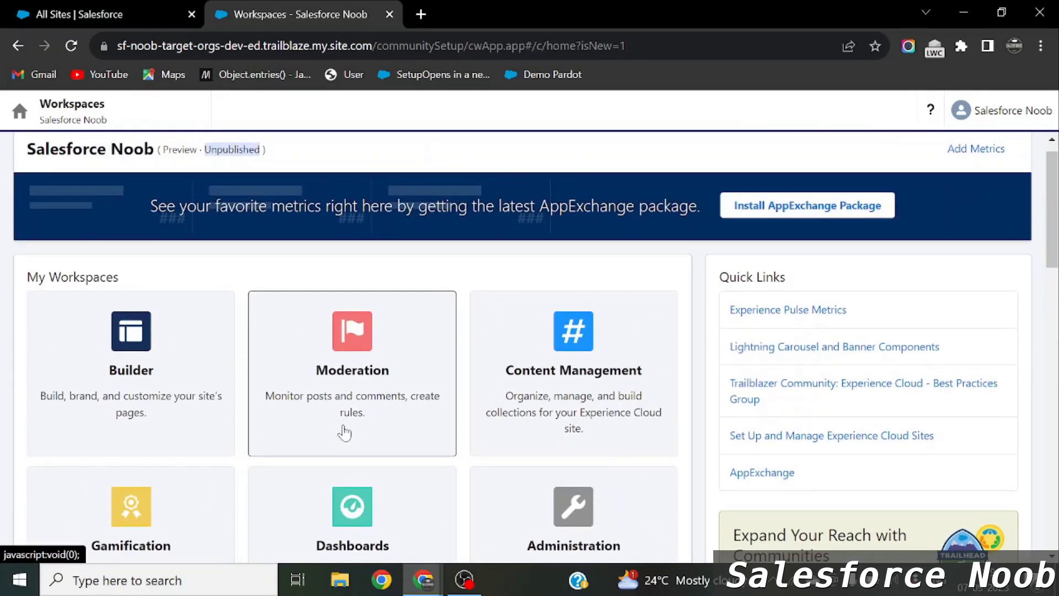
{"action": "scroll", "coordinate": [345, 433], "scroll_direction": "down", "scroll_amount": 1}
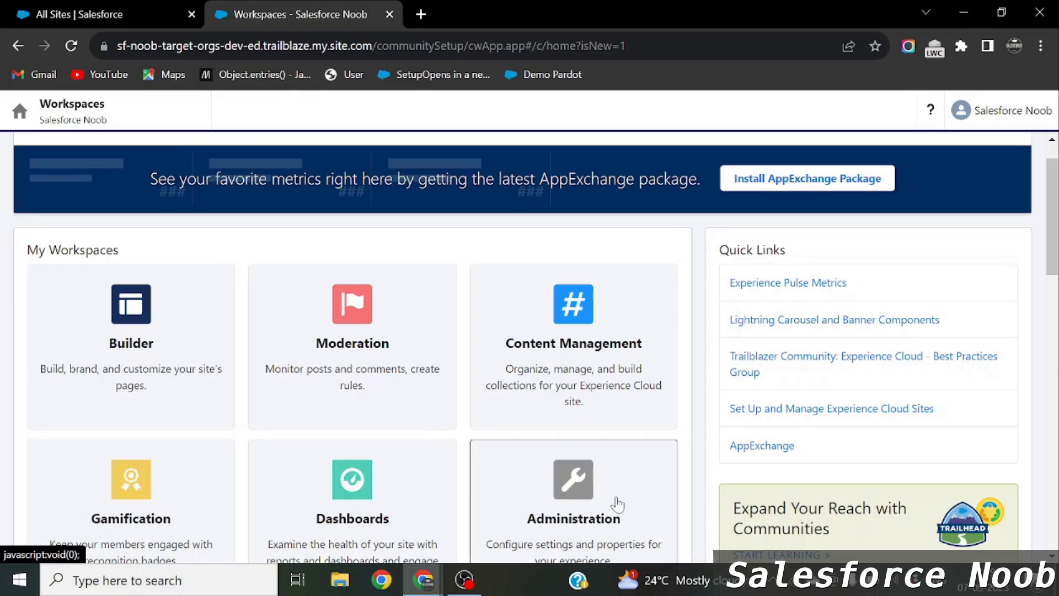
{"action": "scroll", "coordinate": [618, 503], "scroll_direction": "up", "scroll_amount": 1}
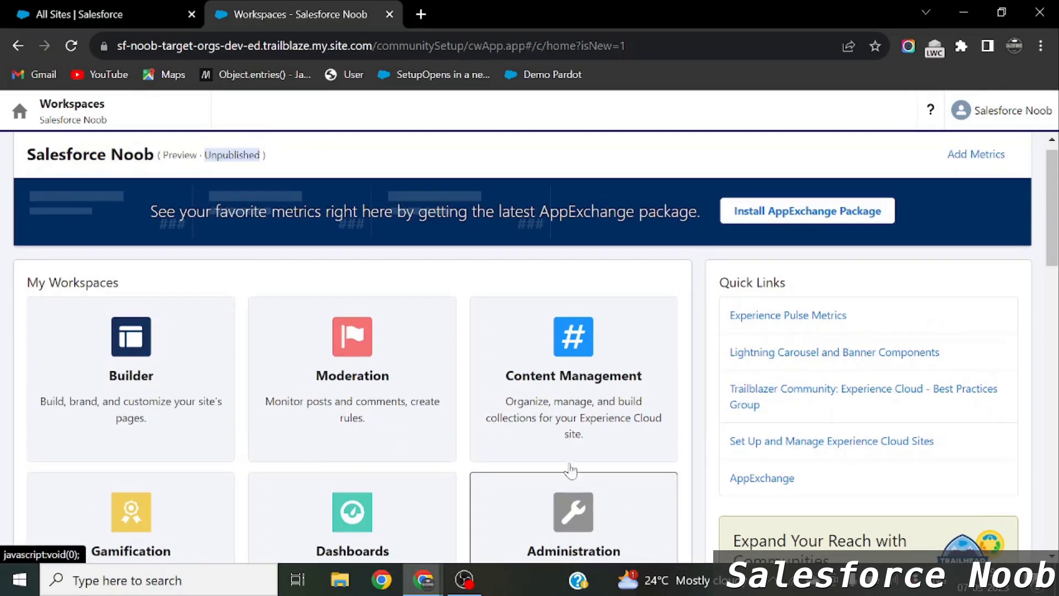
{"action": "left_click", "coordinate": [123, 375]}
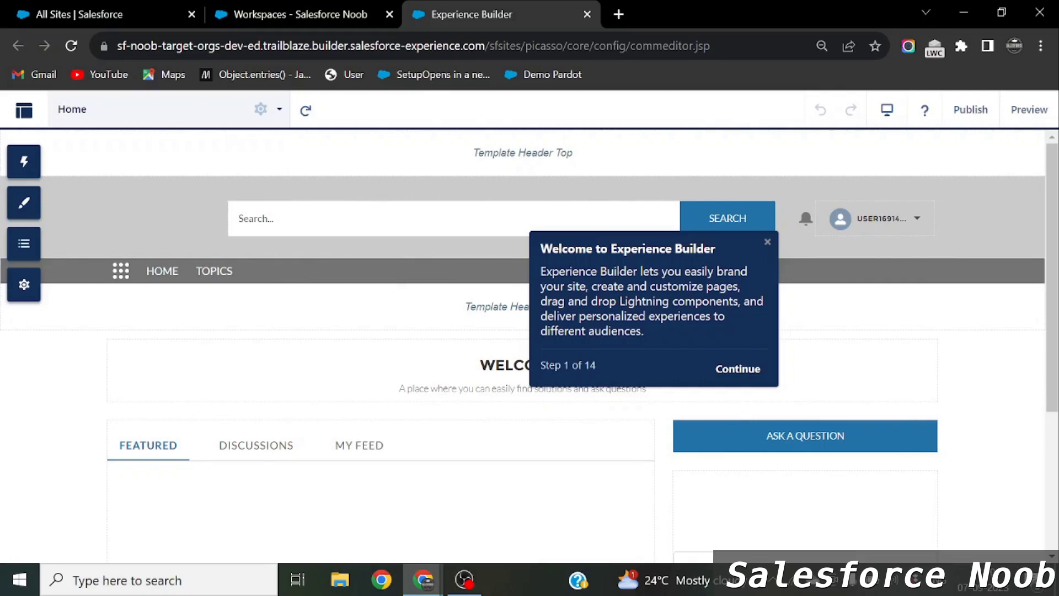
Step: Review the site's Workspaces and Builder links in All Sites, follow the Workspaces link, and return to Experience Builder
{"action": "left_click", "coordinate": [236, 12]}
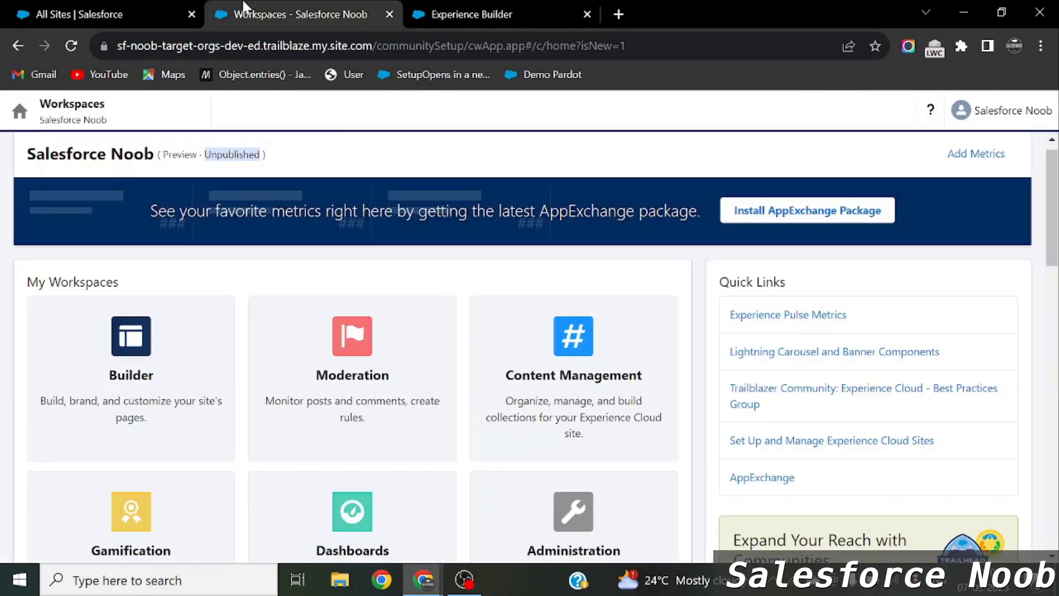
{"action": "left_click", "coordinate": [134, 12]}
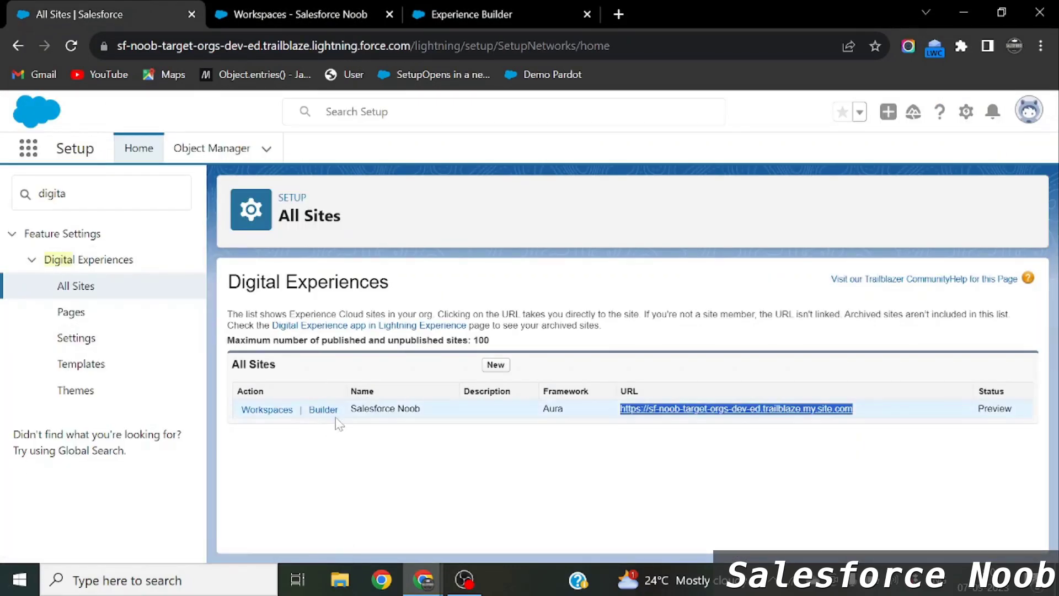
{"action": "left_click", "coordinate": [264, 410]}
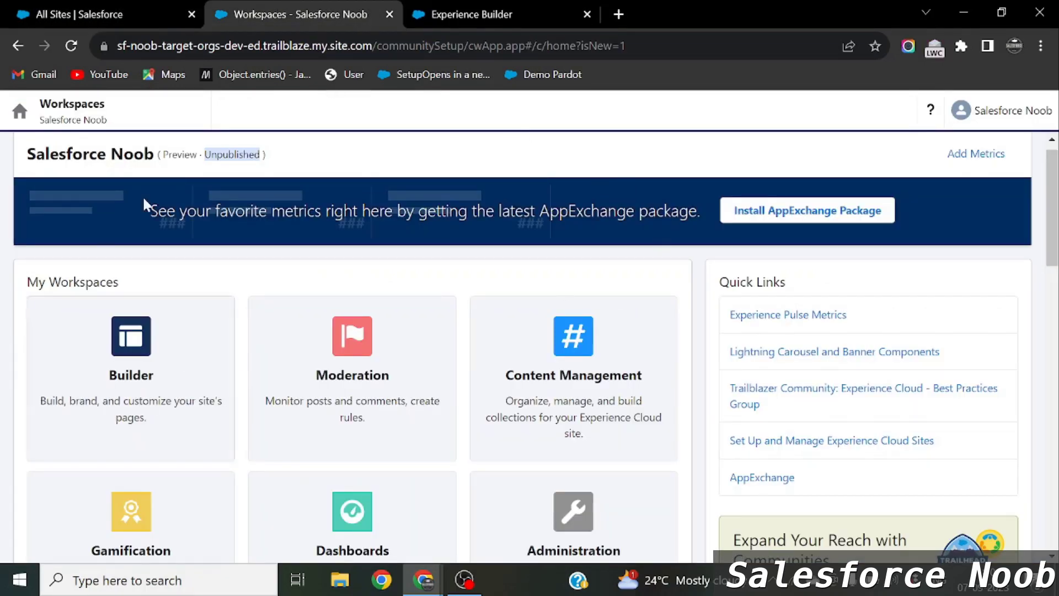
{"action": "left_click", "coordinate": [88, 14]}
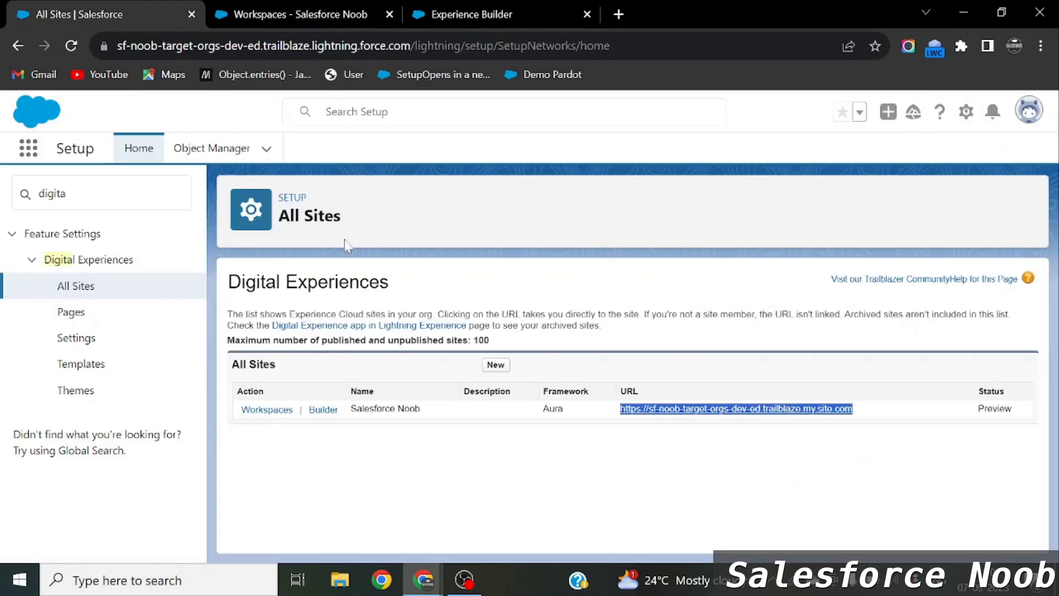
{"action": "left_click", "coordinate": [495, 12]}
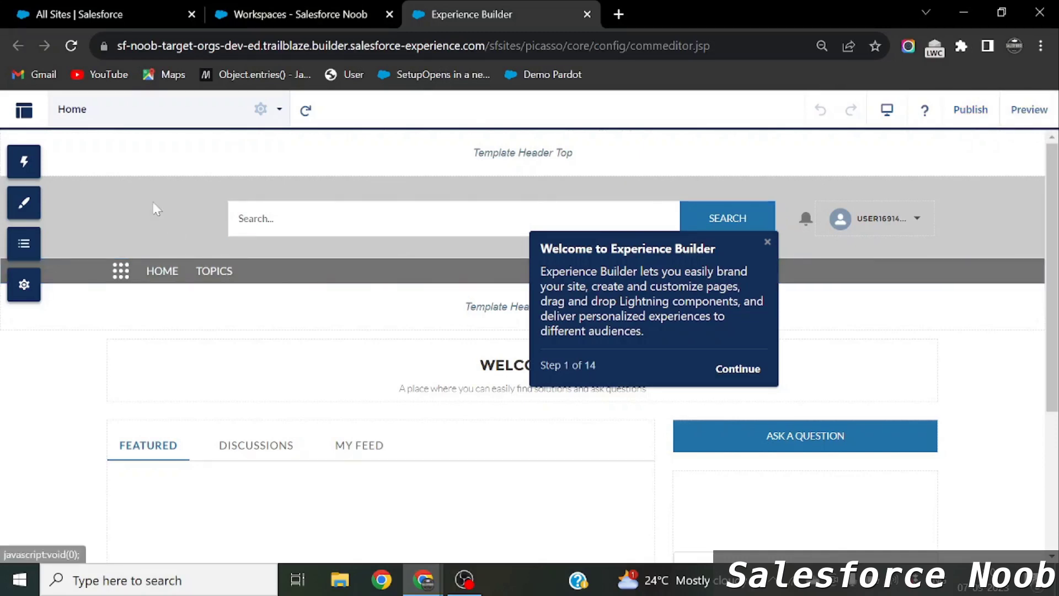
Step: Dismiss the Welcome to Experience Builder walkthrough and close the Navigation Menu component's properties
{"action": "left_click", "coordinate": [227, 278]}
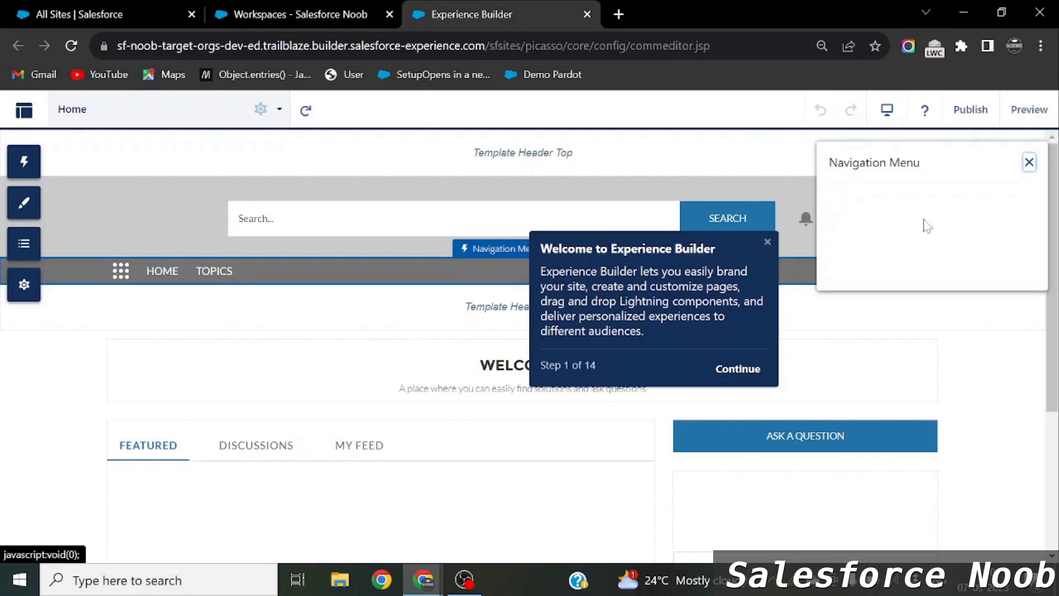
{"action": "left_click", "coordinate": [767, 241]}
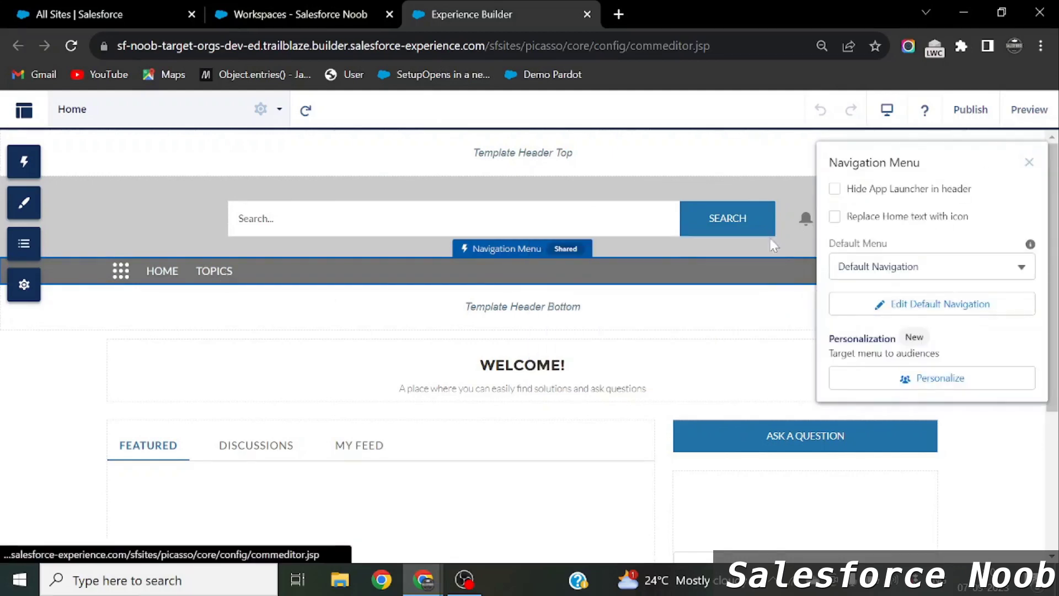
{"action": "left_click", "coordinate": [1028, 162]}
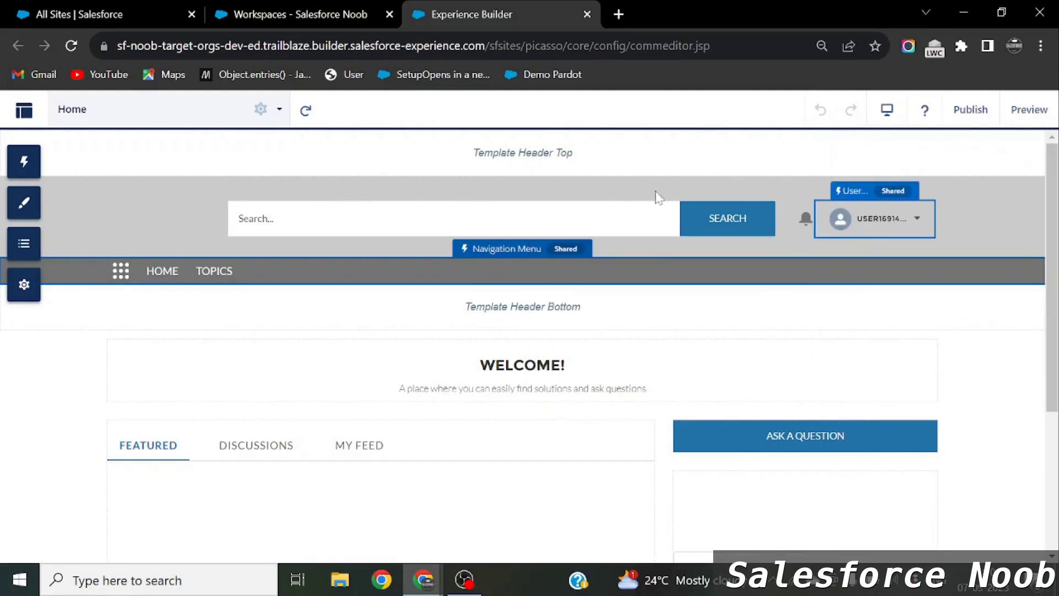
Step: Preview the site's Home page in desktop view, look through its content and go back to the builder
{"action": "left_click", "coordinate": [1028, 113]}
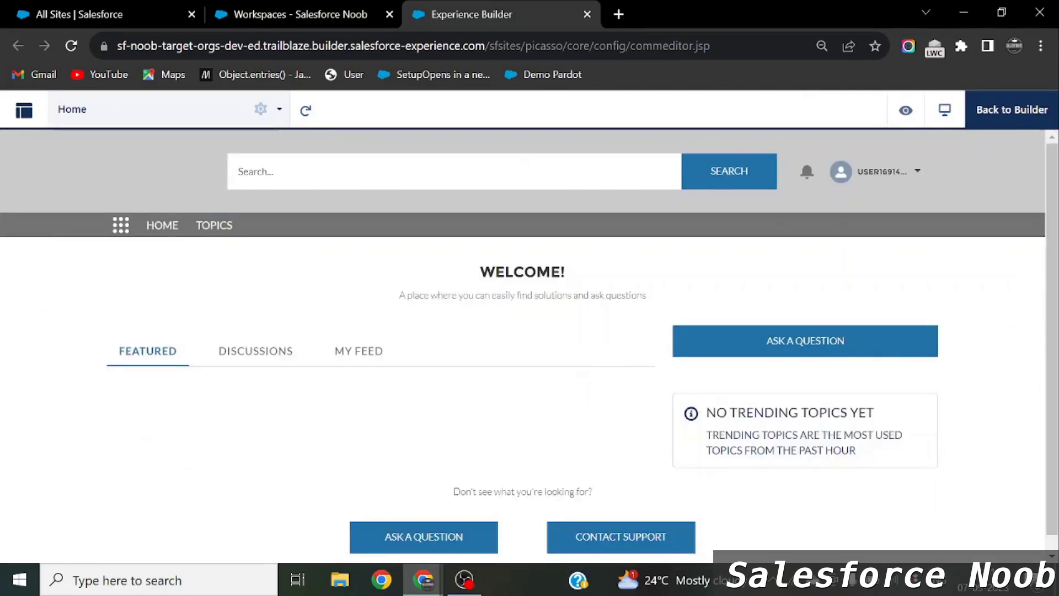
{"action": "scroll", "coordinate": [296, 294], "scroll_direction": "down", "scroll_amount": 1}
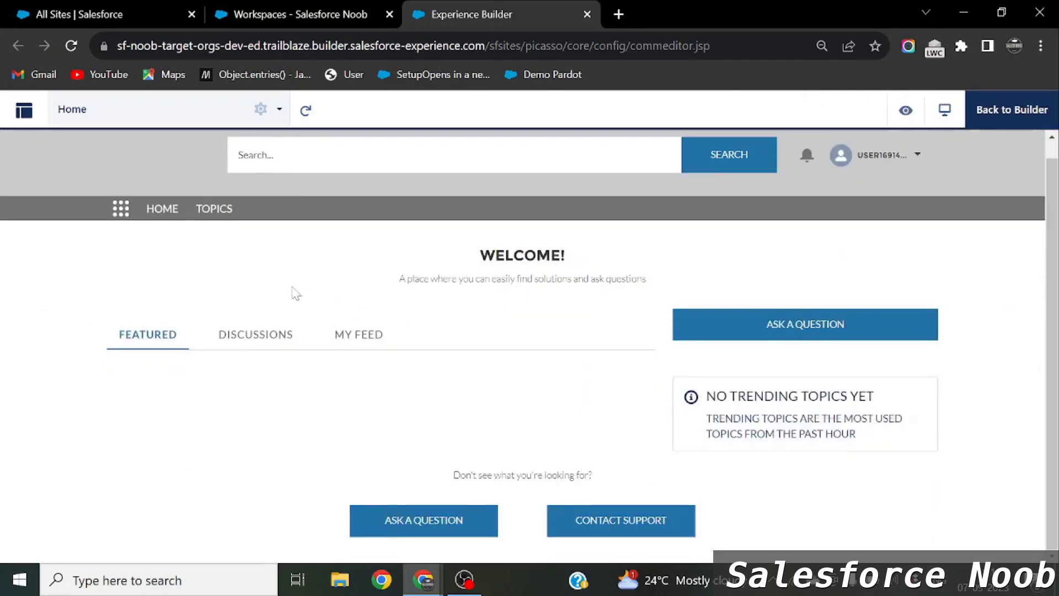
{"action": "scroll", "coordinate": [296, 293], "scroll_direction": "up", "scroll_amount": 1}
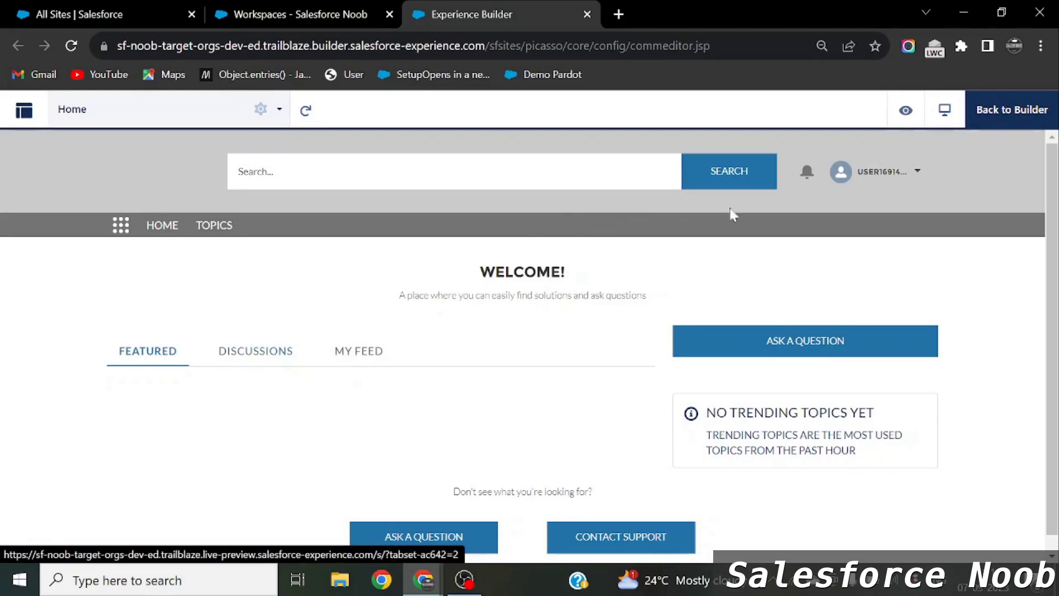
{"action": "left_click", "coordinate": [1015, 110]}
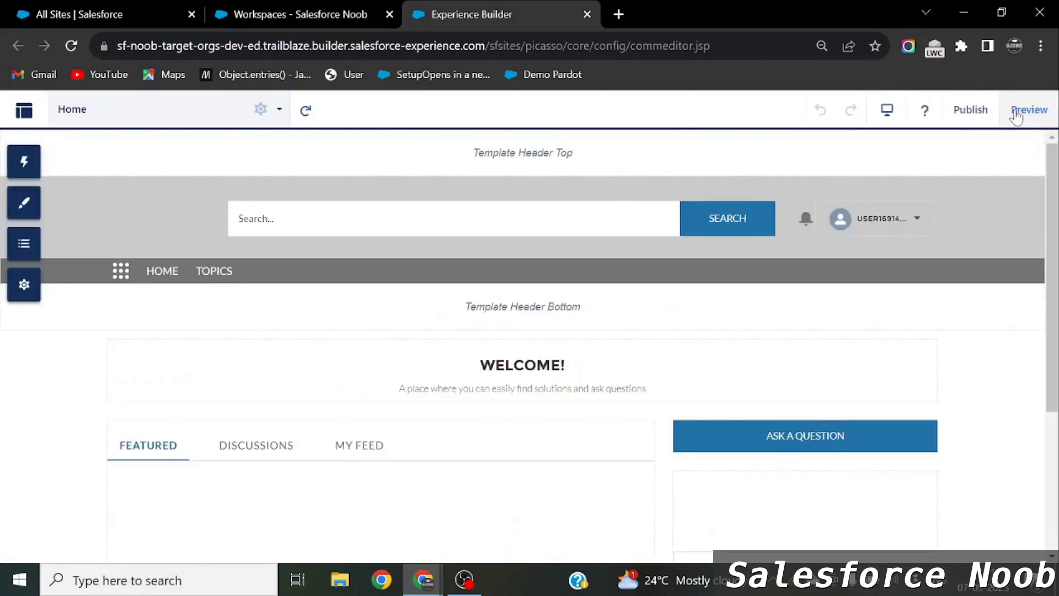
Step: Publish the Salesforce Noob site from Experience Builder and dismiss the publishing dialog
{"action": "left_click", "coordinate": [972, 111]}
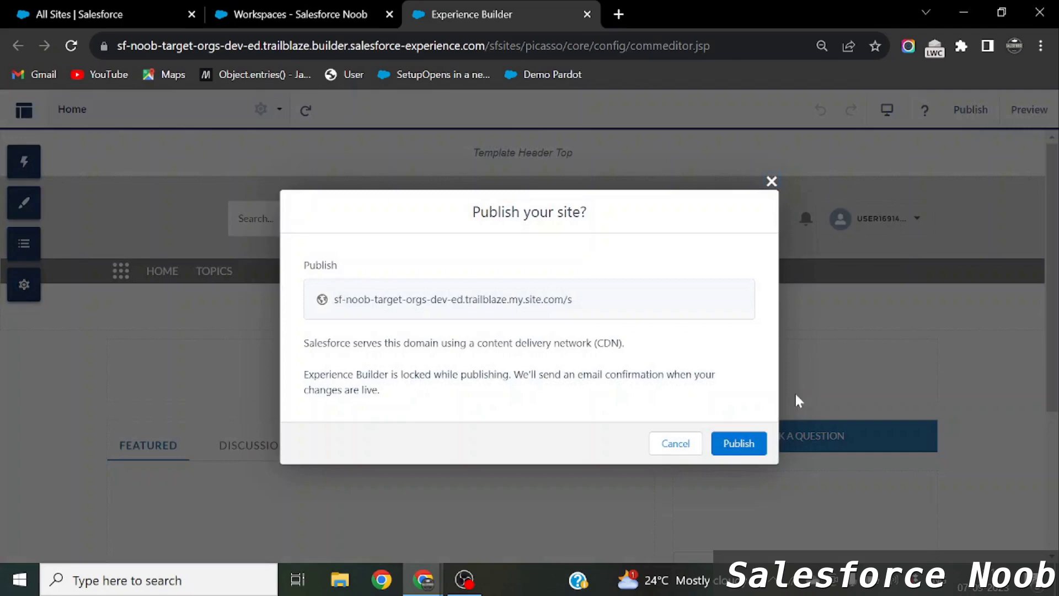
{"action": "left_click", "coordinate": [739, 443]}
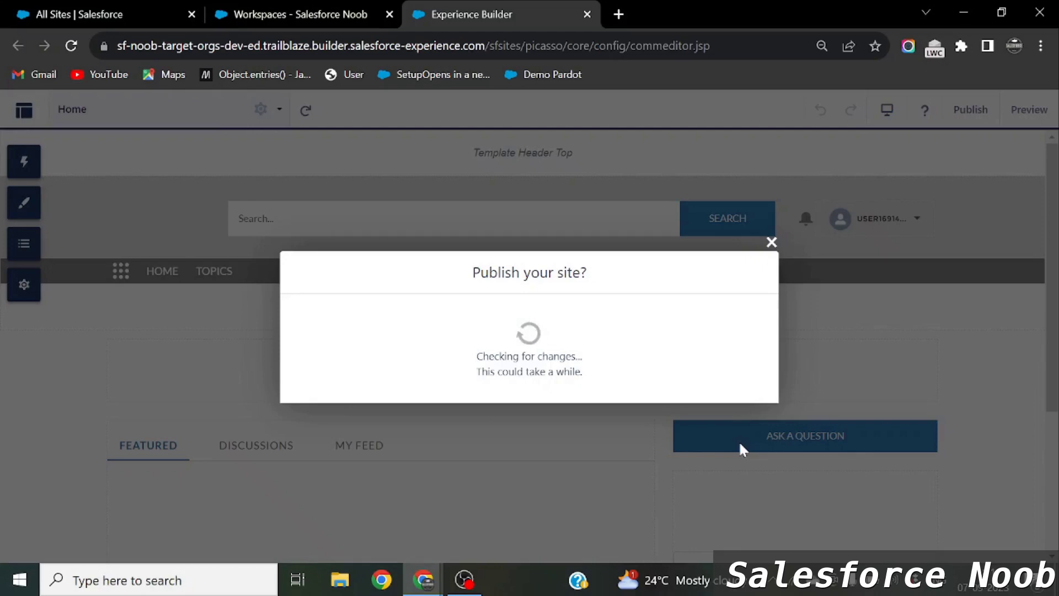
{"action": "left_click", "coordinate": [743, 398]}
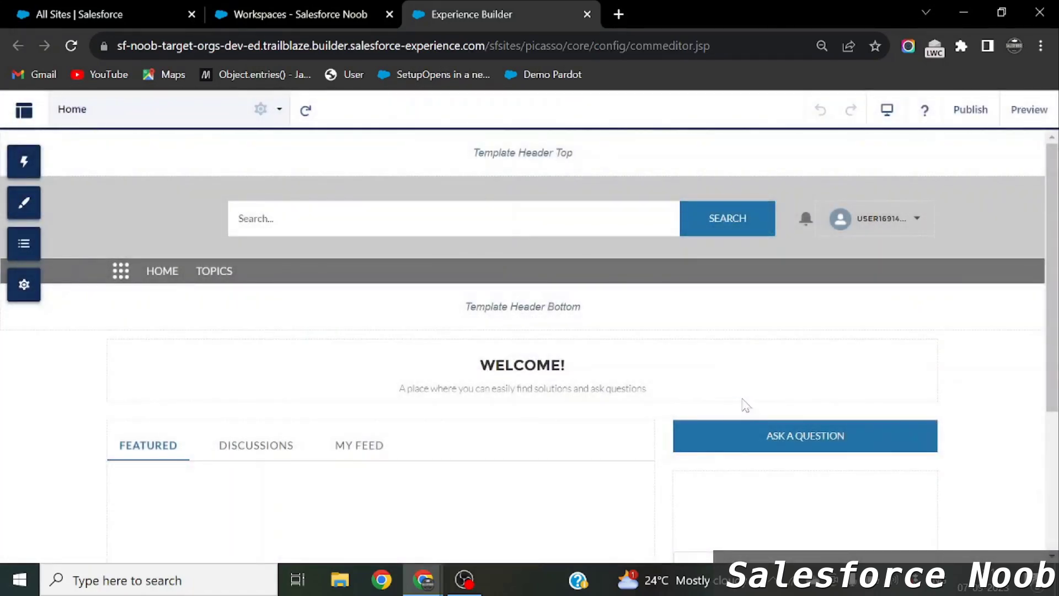
Step: Preview the Home page in Mobile view mode, dismiss the mobile workspace message, look through the page and return to the builder
{"action": "left_click", "coordinate": [1029, 110]}
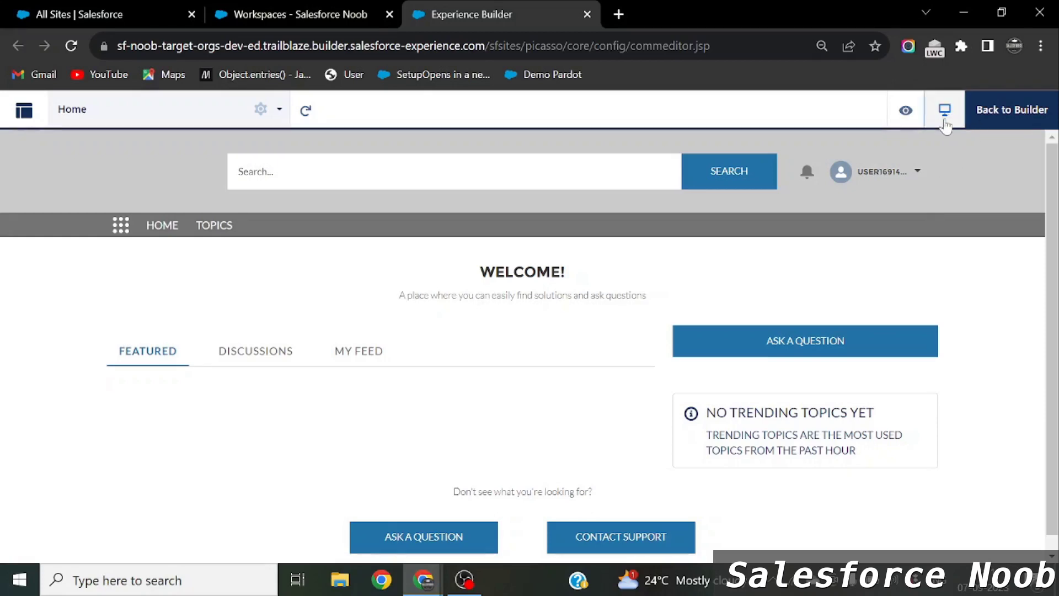
{"action": "left_click", "coordinate": [944, 112]}
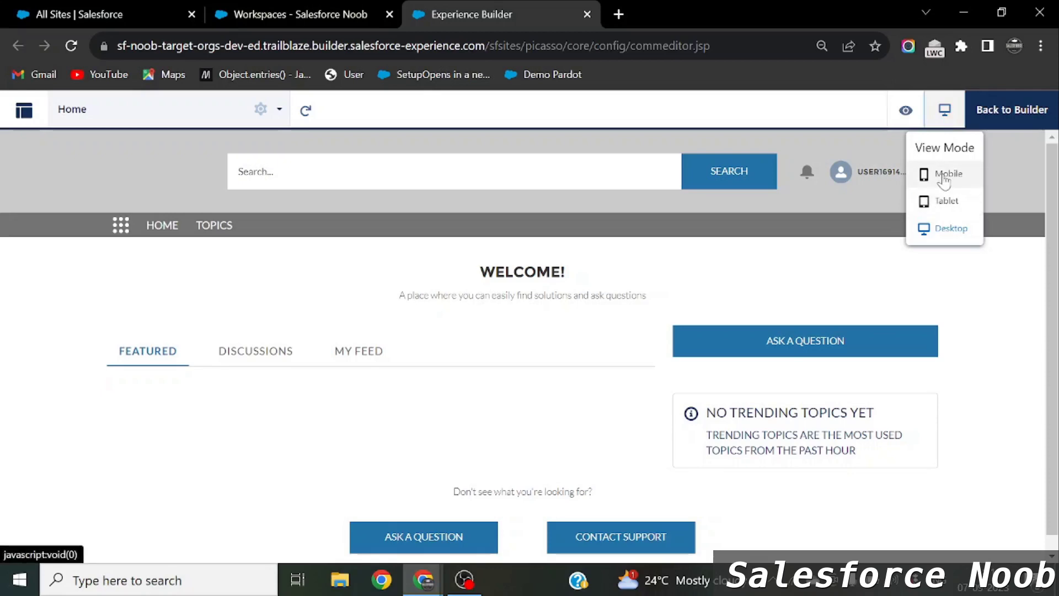
{"action": "left_click", "coordinate": [945, 175]}
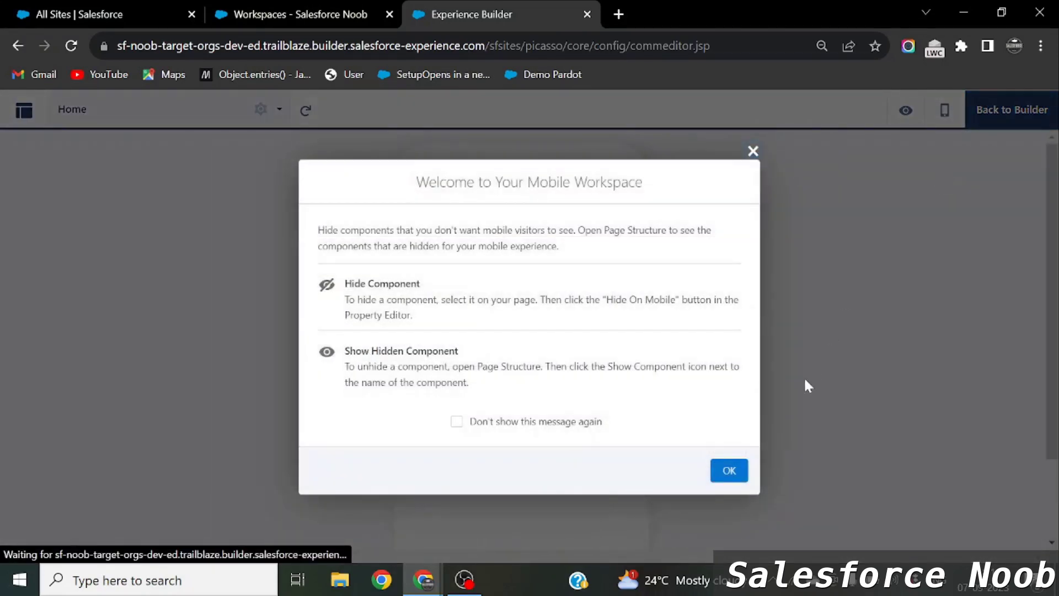
{"action": "left_click", "coordinate": [730, 470]}
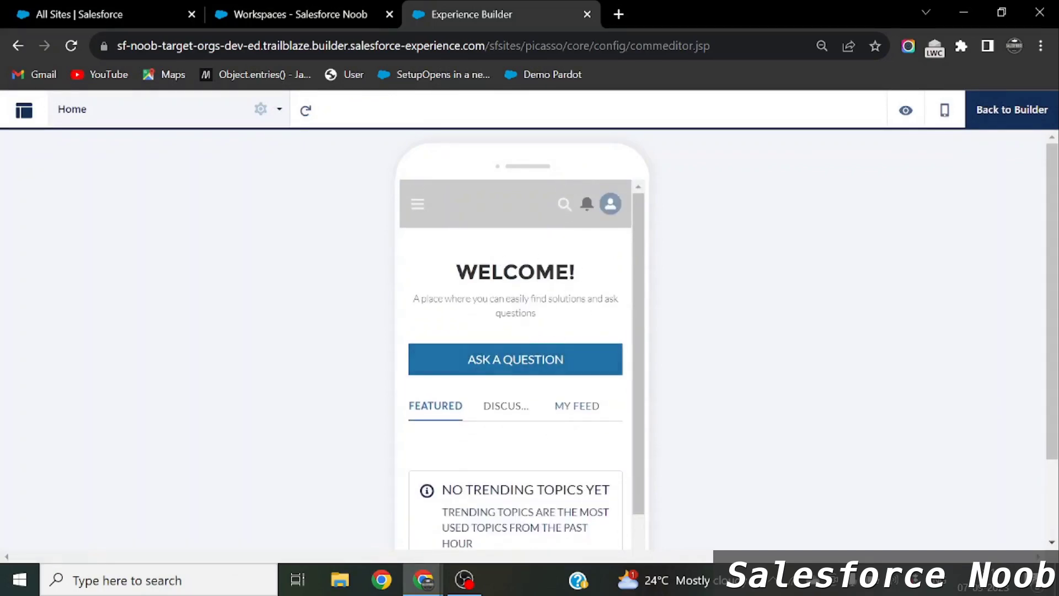
{"action": "scroll", "coordinate": [517, 364], "scroll_direction": "down", "scroll_amount": 4}
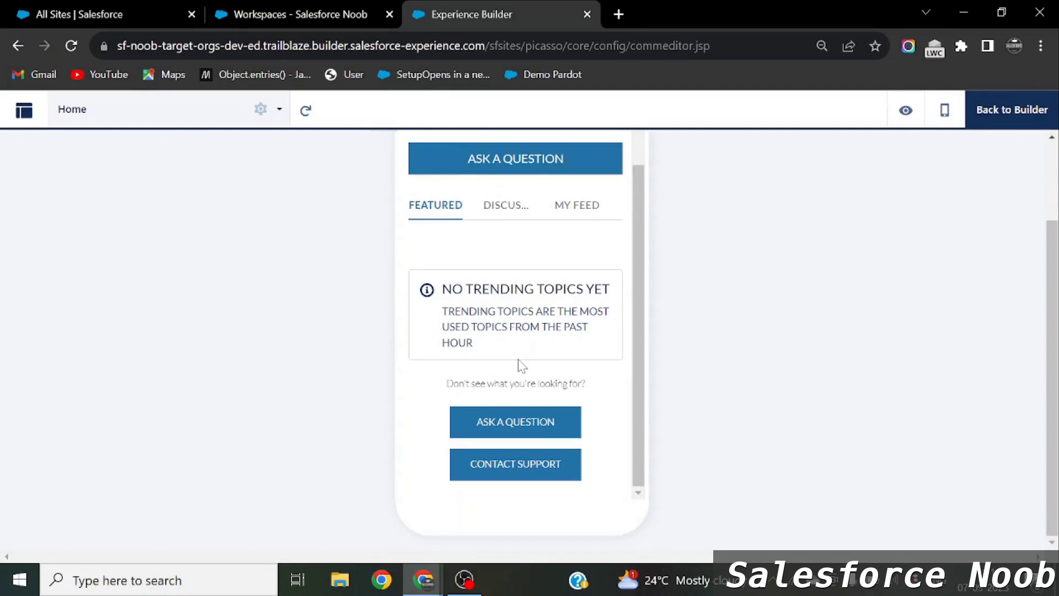
{"action": "scroll", "coordinate": [519, 364], "scroll_direction": "up", "scroll_amount": 3}
{"action": "left_click", "coordinate": [1025, 116]}
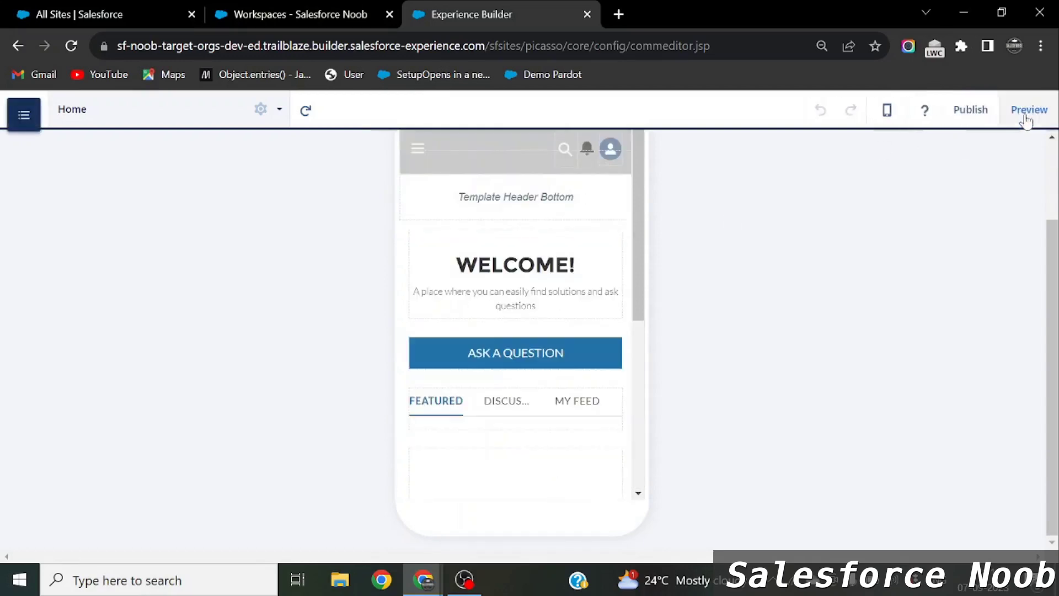
Step: Set Experience Builder's view mode to Desktop, then check the site's entry in Setup's All Sites list and return to the builder
{"action": "left_click", "coordinate": [889, 111]}
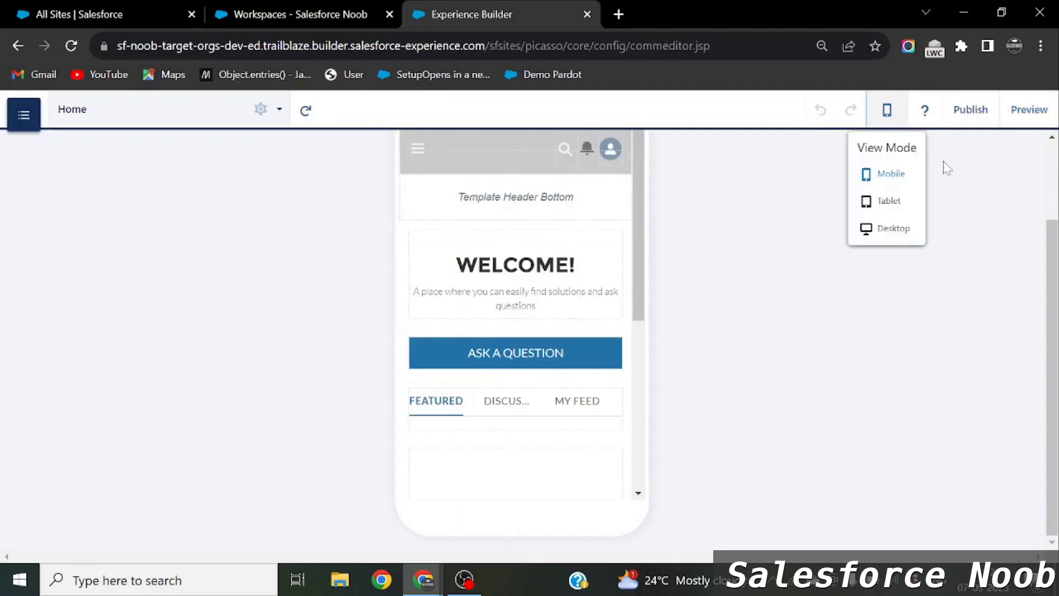
{"action": "left_click", "coordinate": [882, 229]}
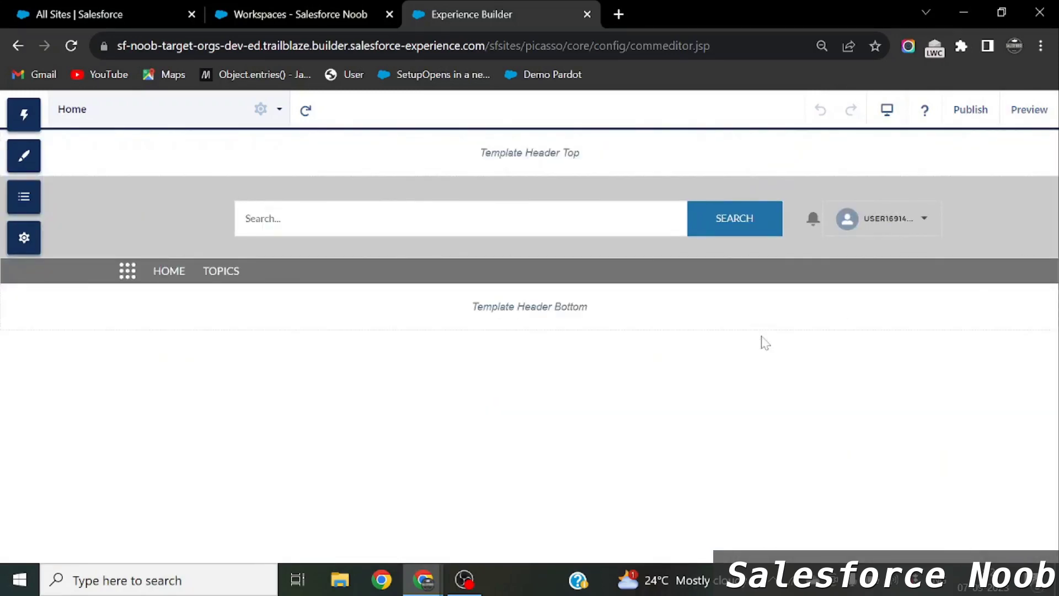
{"action": "left_click", "coordinate": [340, 8]}
{"action": "left_click", "coordinate": [127, 10]}
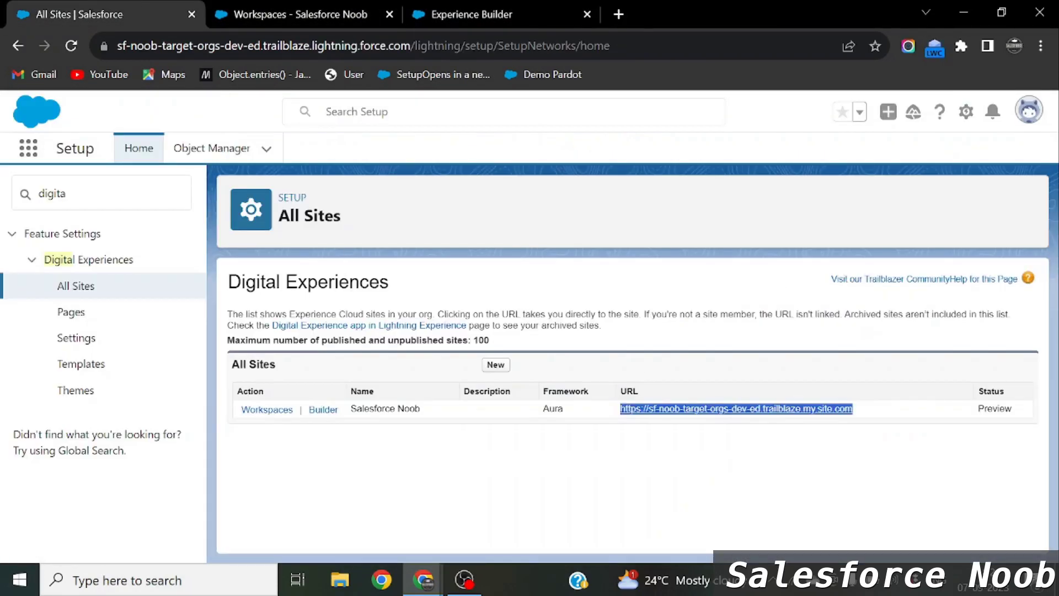
{"action": "left_click", "coordinate": [496, 9]}
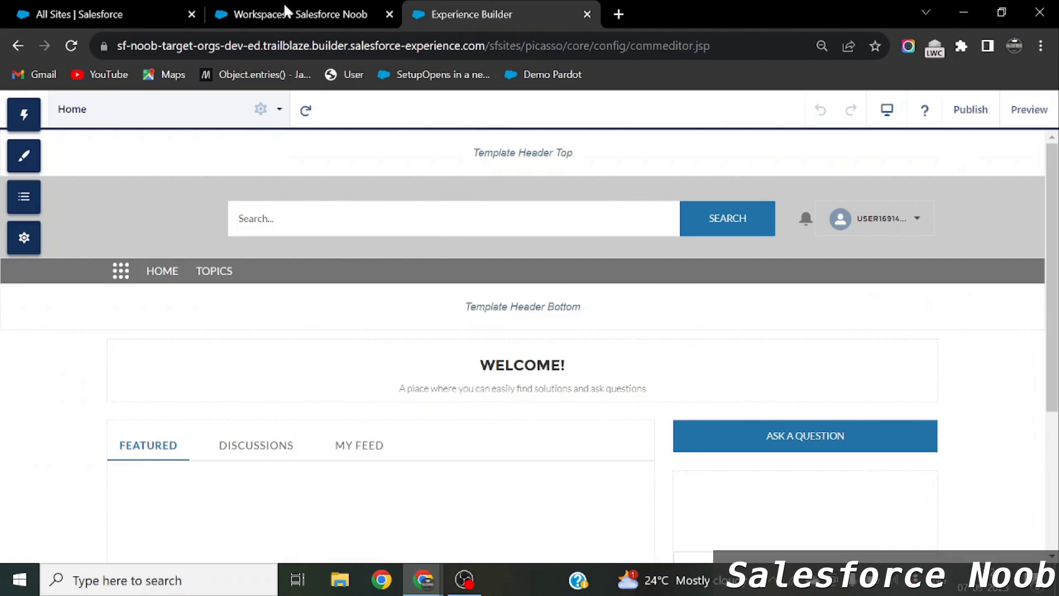
Step: Open the Salesforce Noob site's Workspaces from the All Sites list in Setup and go to its Administration settings
{"action": "left_click", "coordinate": [80, 10]}
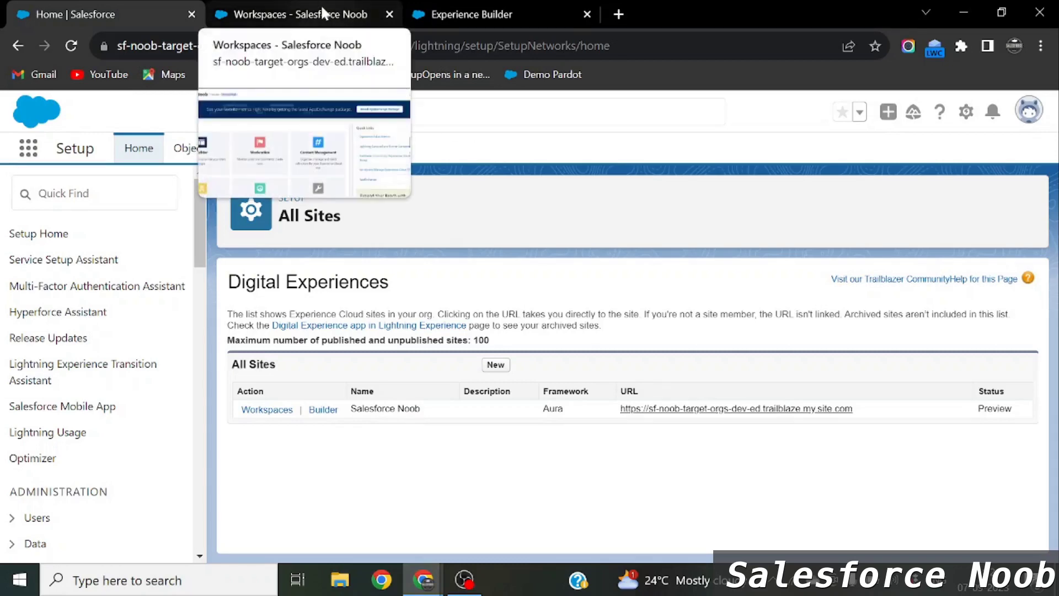
{"action": "left_click", "coordinate": [267, 409]}
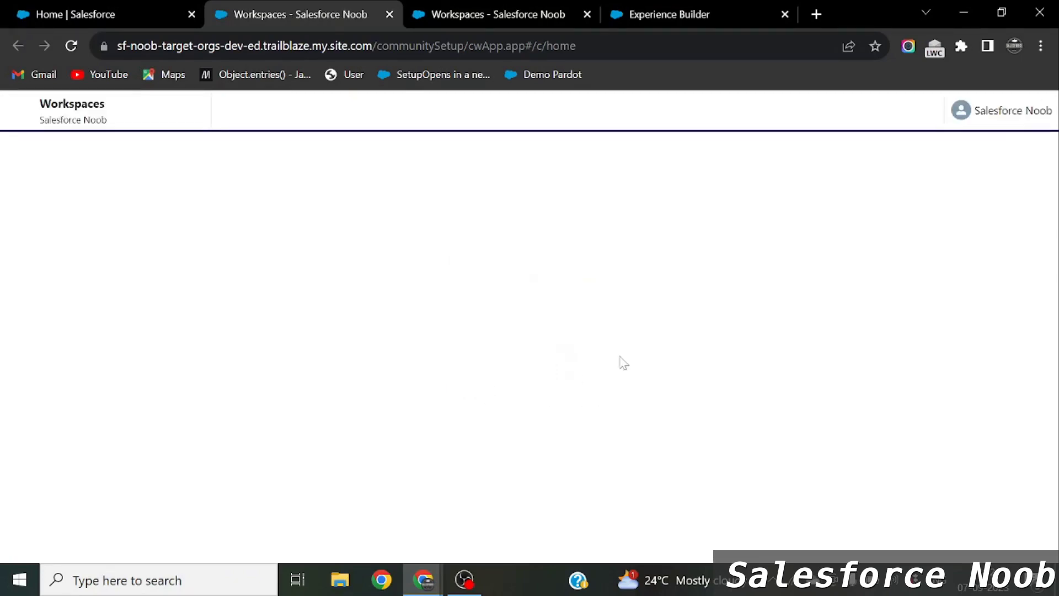
{"action": "scroll", "coordinate": [621, 363], "scroll_direction": "down", "scroll_amount": 2}
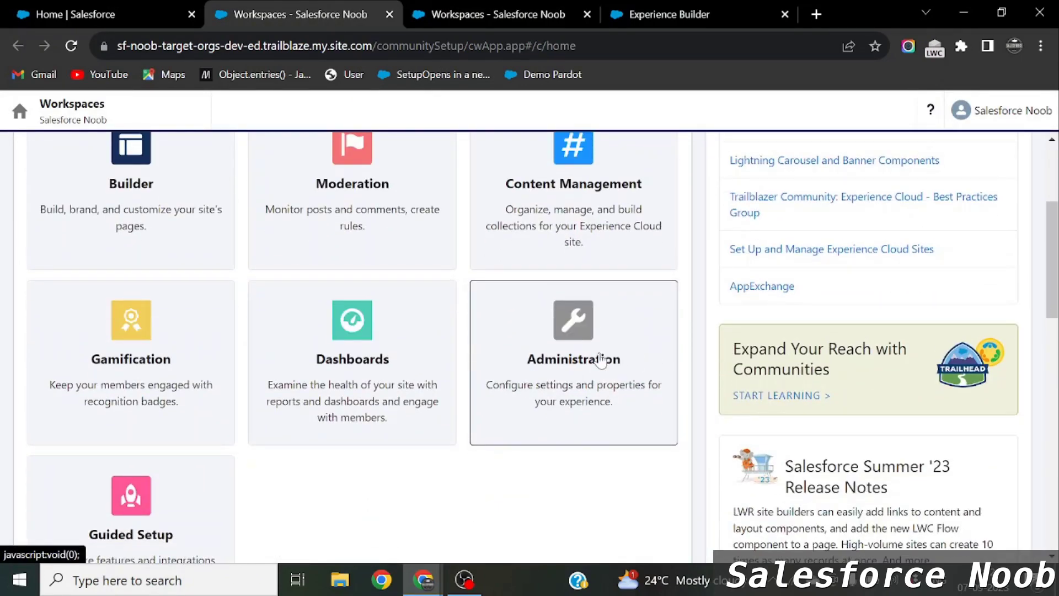
{"action": "left_click", "coordinate": [600, 360]}
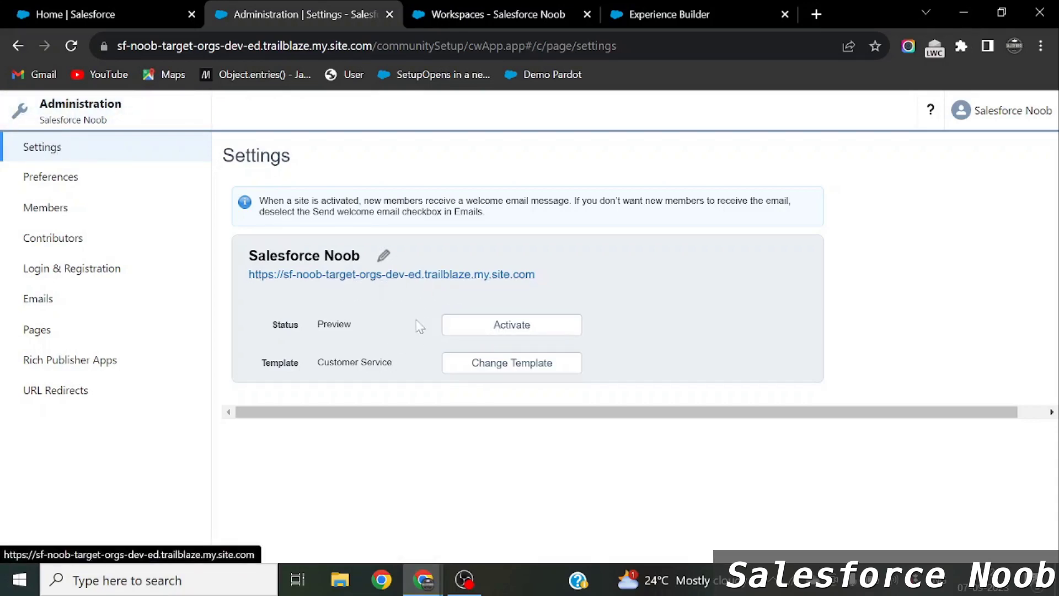
Step: Activate the Salesforce Noob site from its Administration settings and accept the activation confirmation
{"action": "left_click_drag", "start_coordinate": [318, 330], "coordinate": [351, 331]}
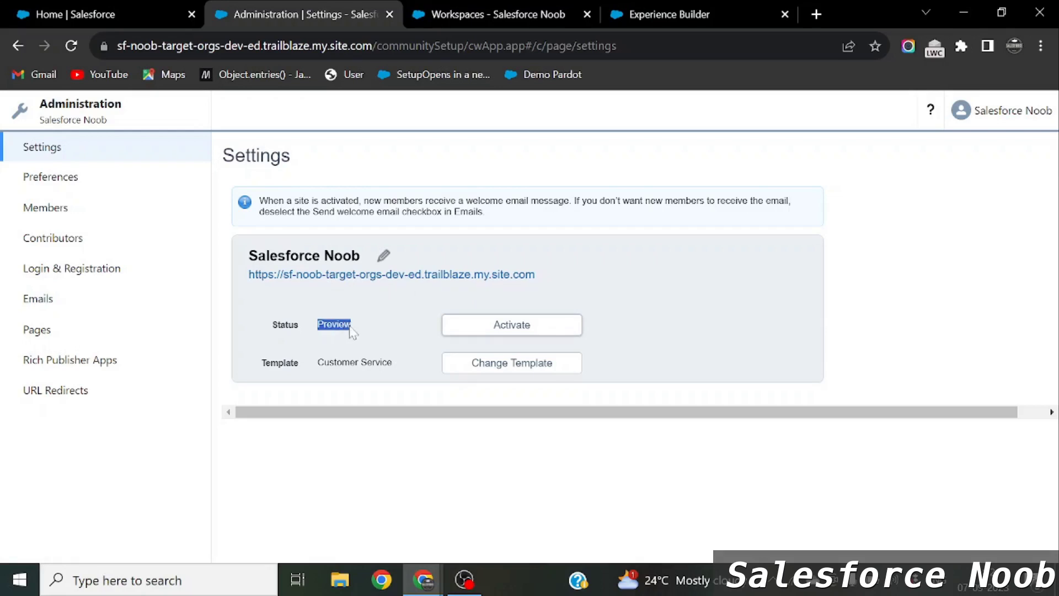
{"action": "left_click", "coordinate": [511, 325]}
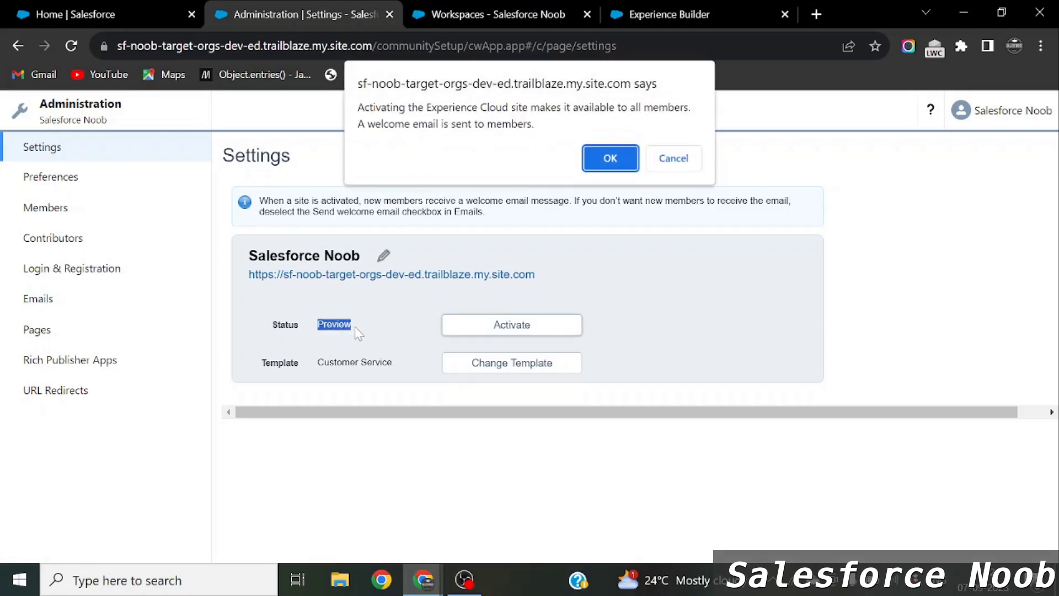
{"action": "left_click", "coordinate": [667, 161]}
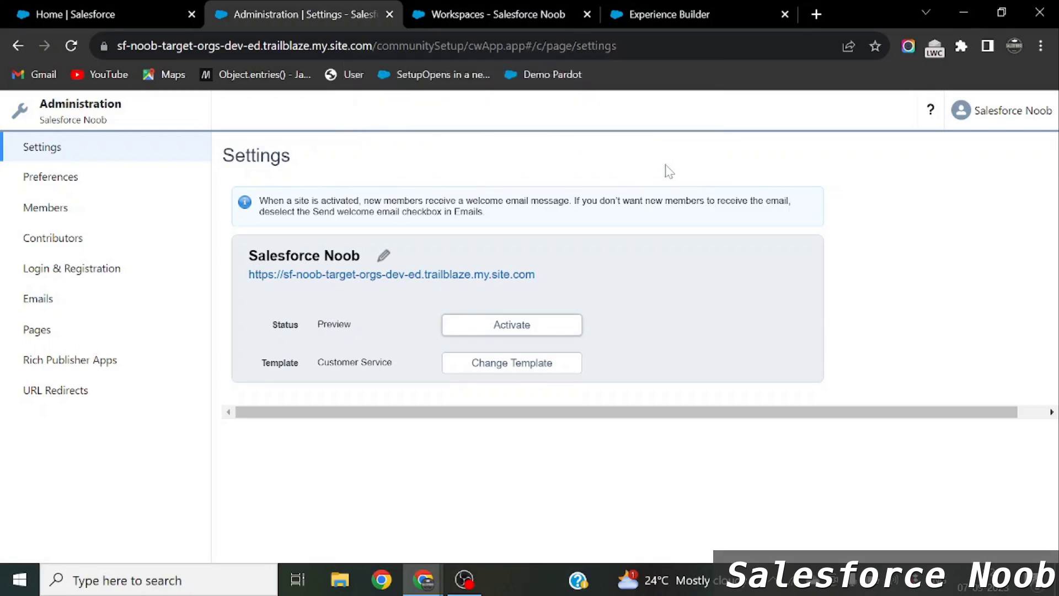
{"action": "left_click", "coordinate": [512, 325]}
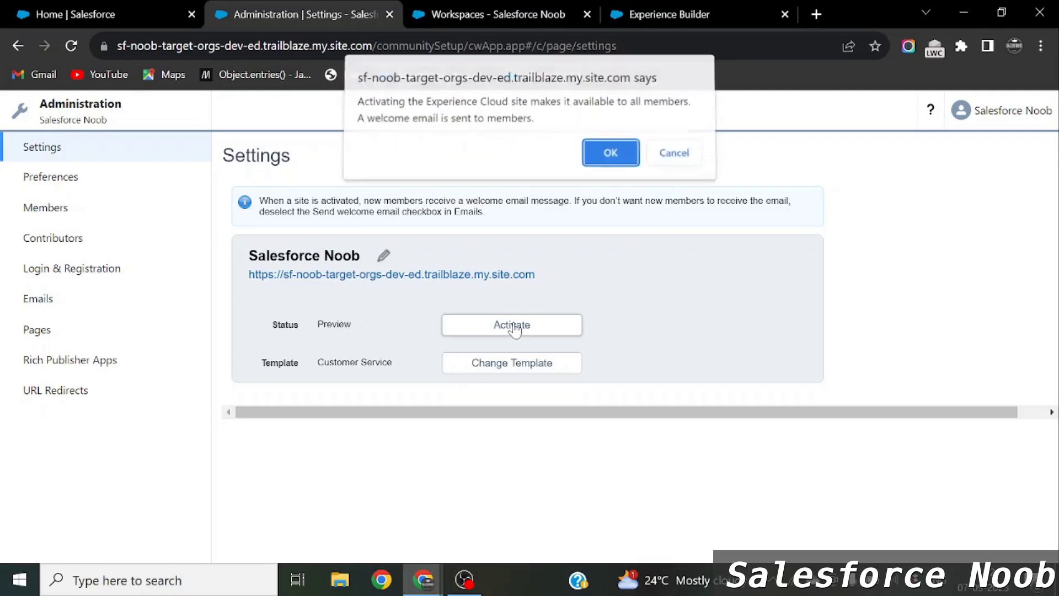
{"action": "left_click", "coordinate": [611, 150]}
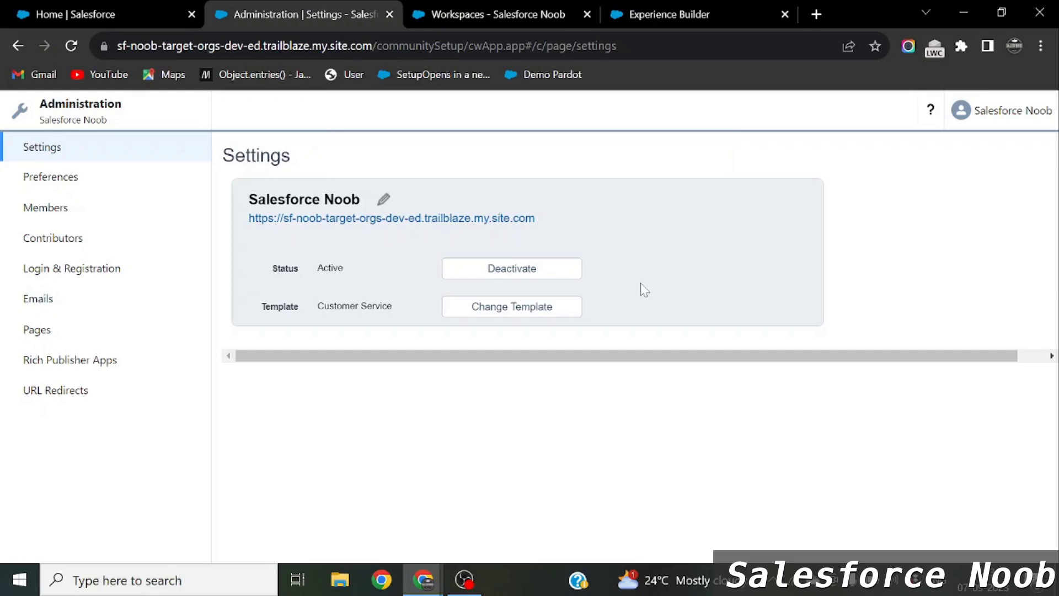
Step: Open the live Salesforce Noob site from its link in the Administration settings and copy its web address
{"action": "left_click", "coordinate": [397, 219]}
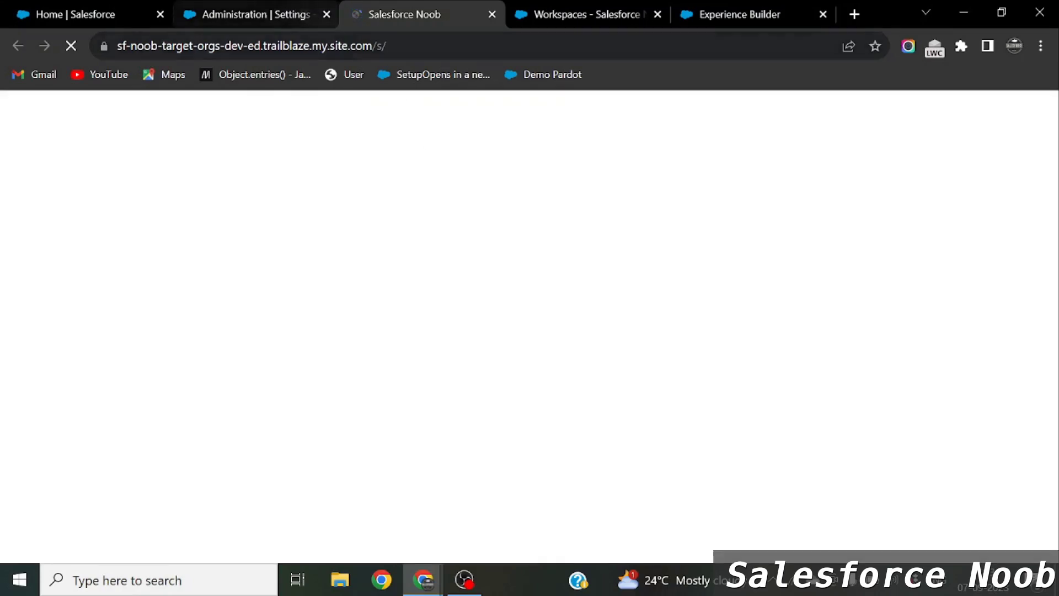
{"action": "left_click", "coordinate": [331, 45]}
{"action": "key", "text": "ctrl+c"}
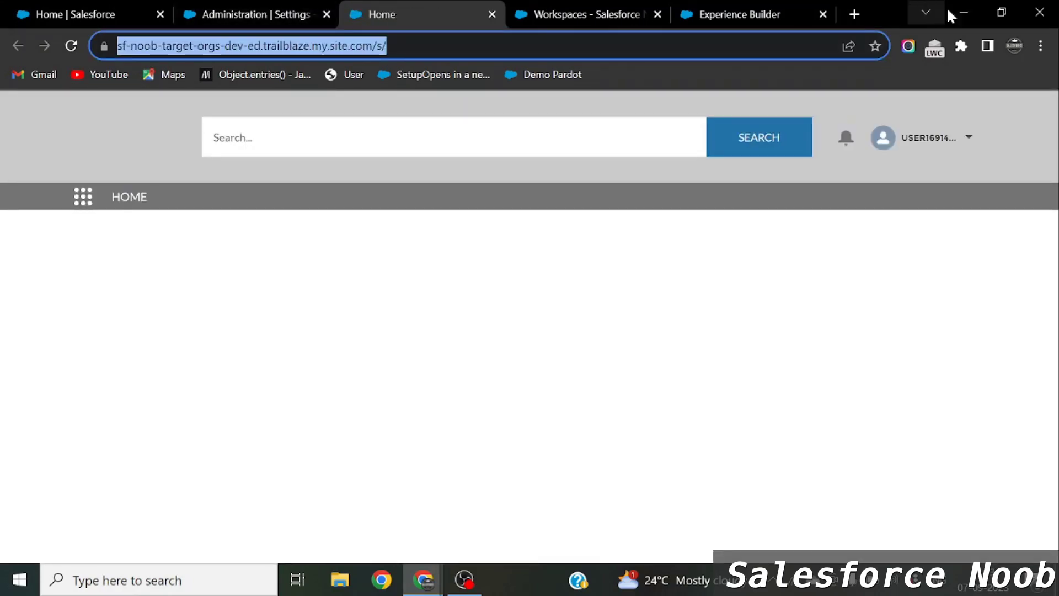
Step: Load the copied site address in a new incognito window to check logged-out access, then return to the signed-in site's Home page
{"action": "left_click", "coordinate": [1041, 45]}
{"action": "left_click", "coordinate": [897, 109]}
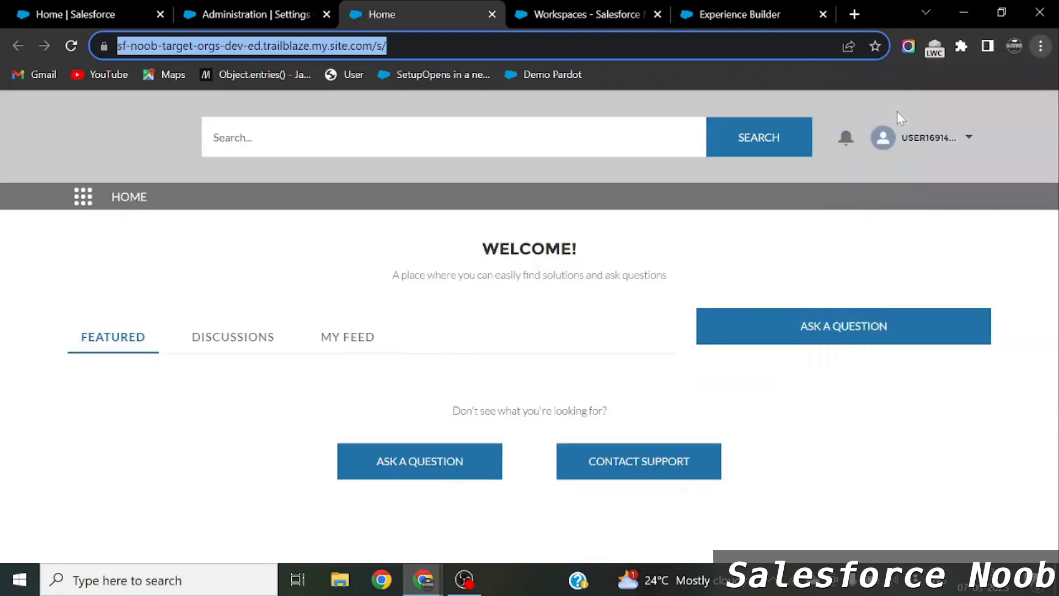
{"action": "key", "text": "ctrl+v"}
{"action": "key", "text": "Return"}
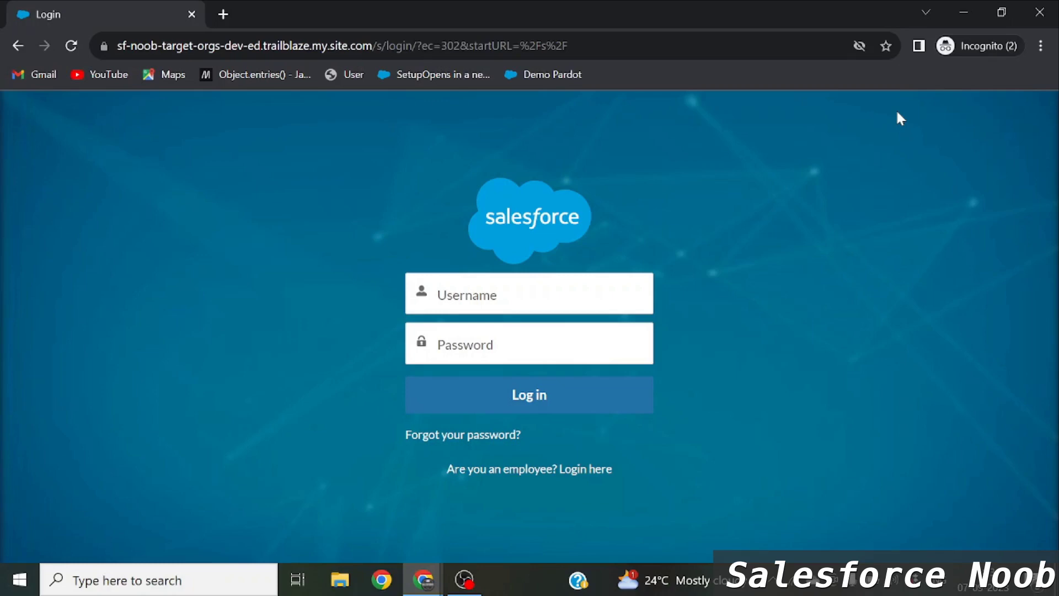
{"action": "key", "text": "alt+Tab"}
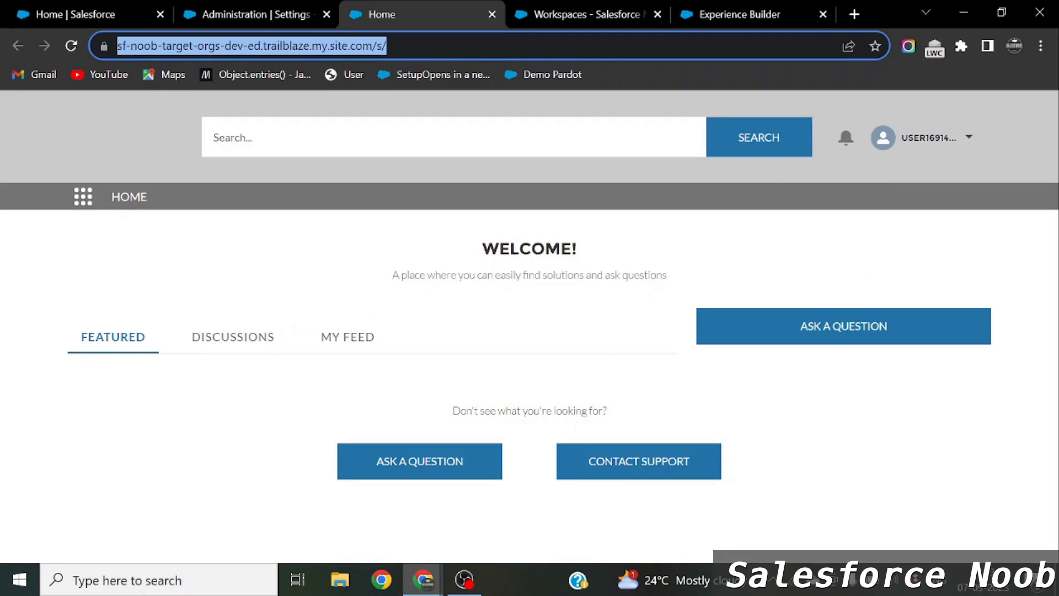
{"action": "left_click", "coordinate": [279, 278]}
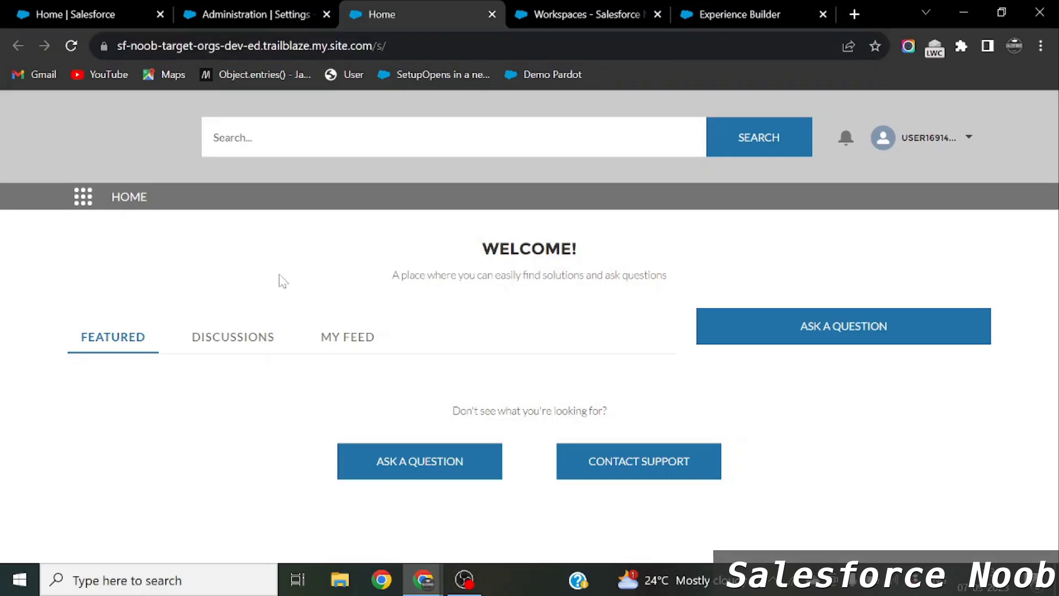